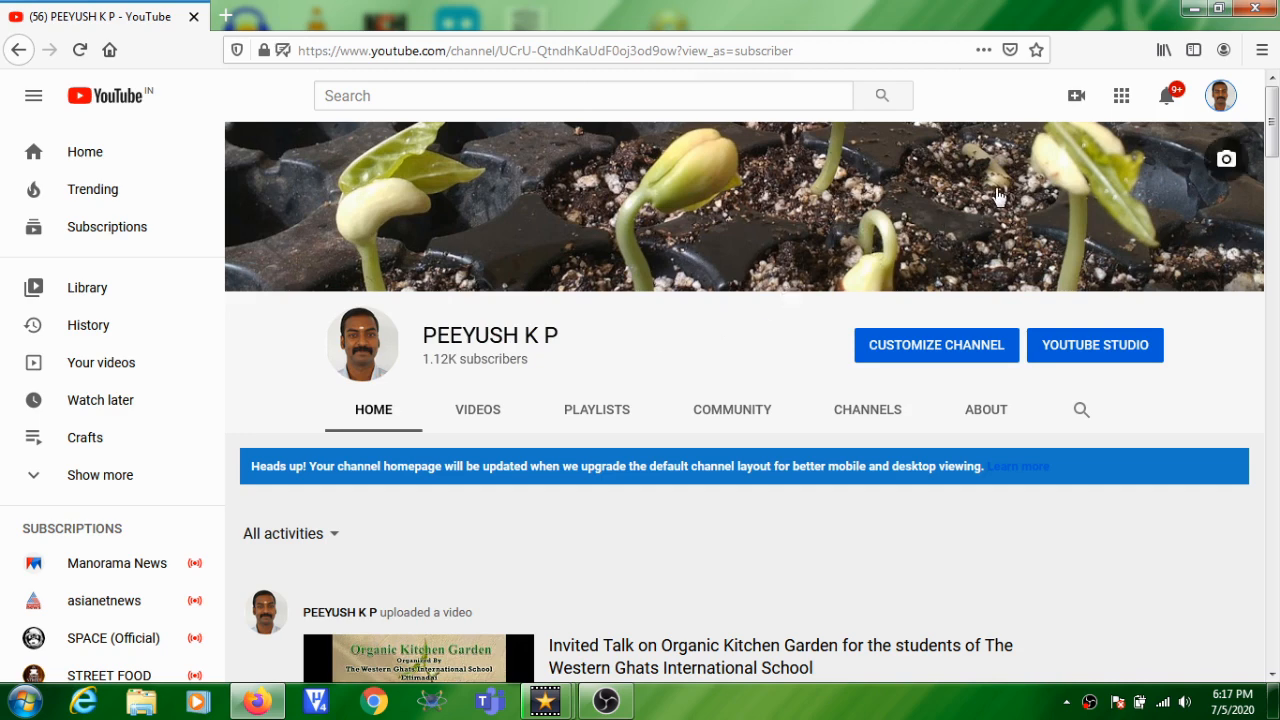
Start a video upload and choose Screen Recording1.mp4 from the Shotcut folder on New Volume (G:).
{"action": "left_click", "coordinate": [1077, 97]}
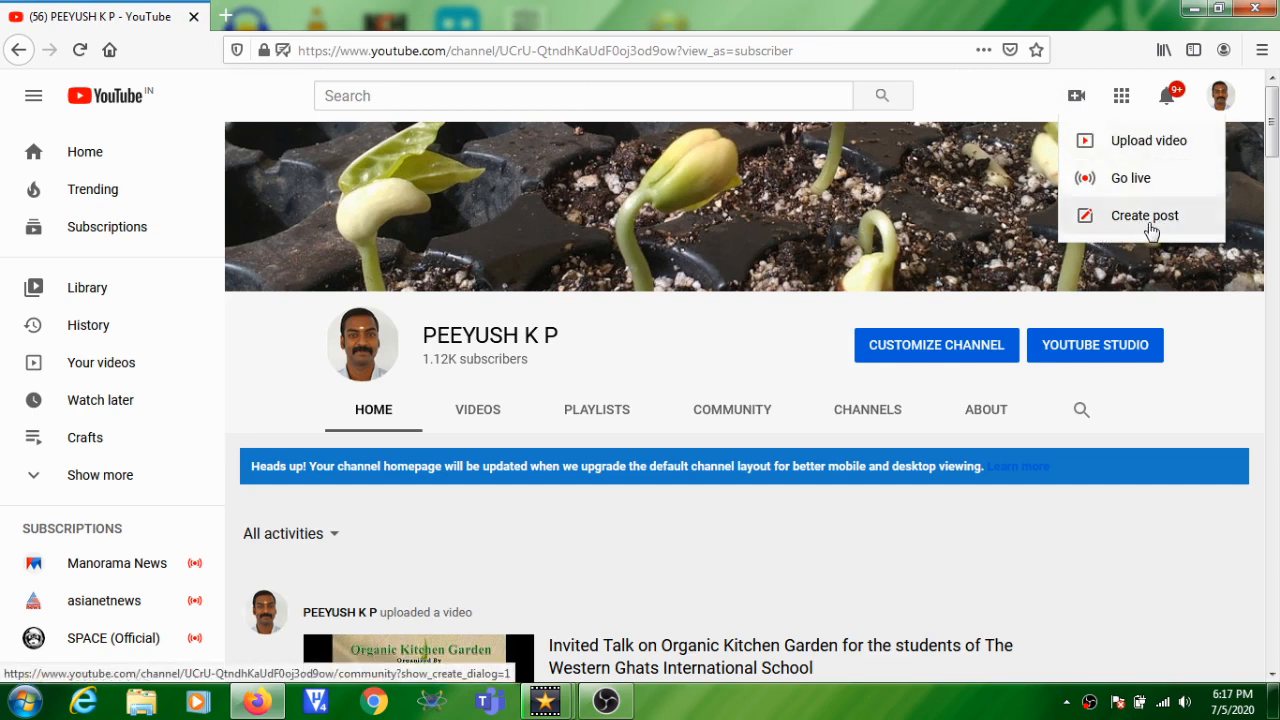
{"action": "left_click", "coordinate": [1128, 150]}
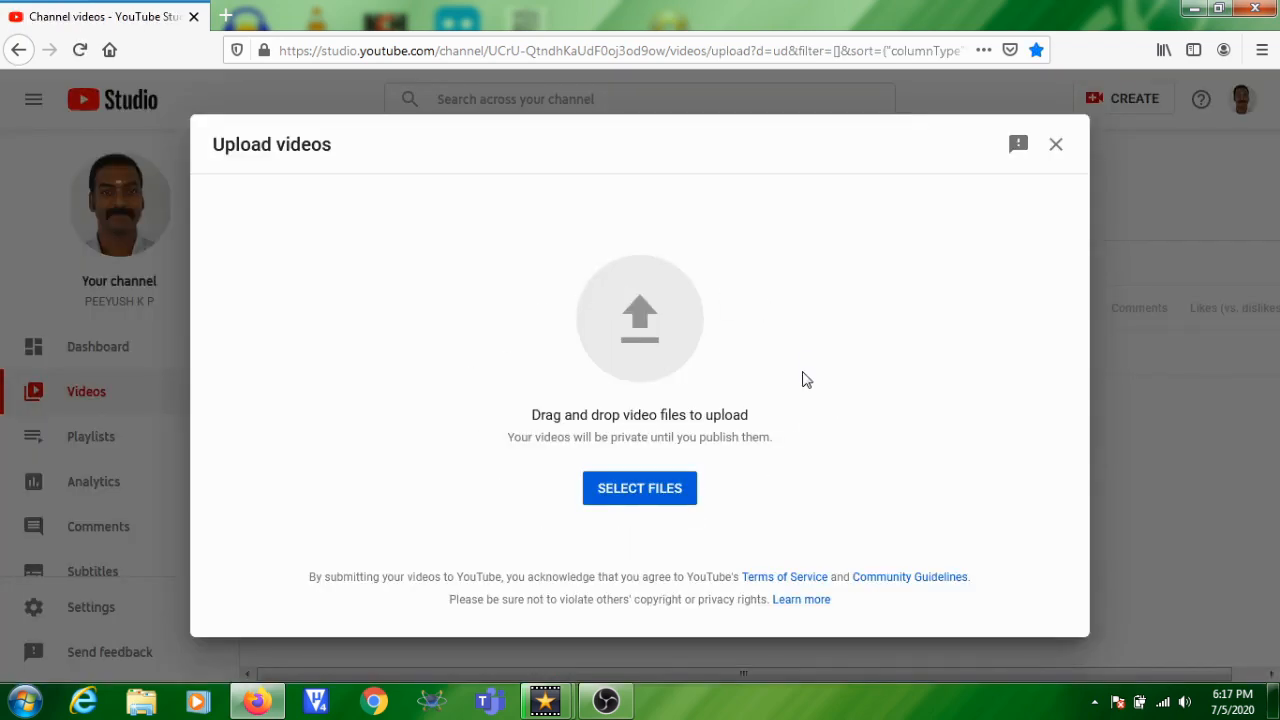
{"action": "left_click", "coordinate": [669, 502]}
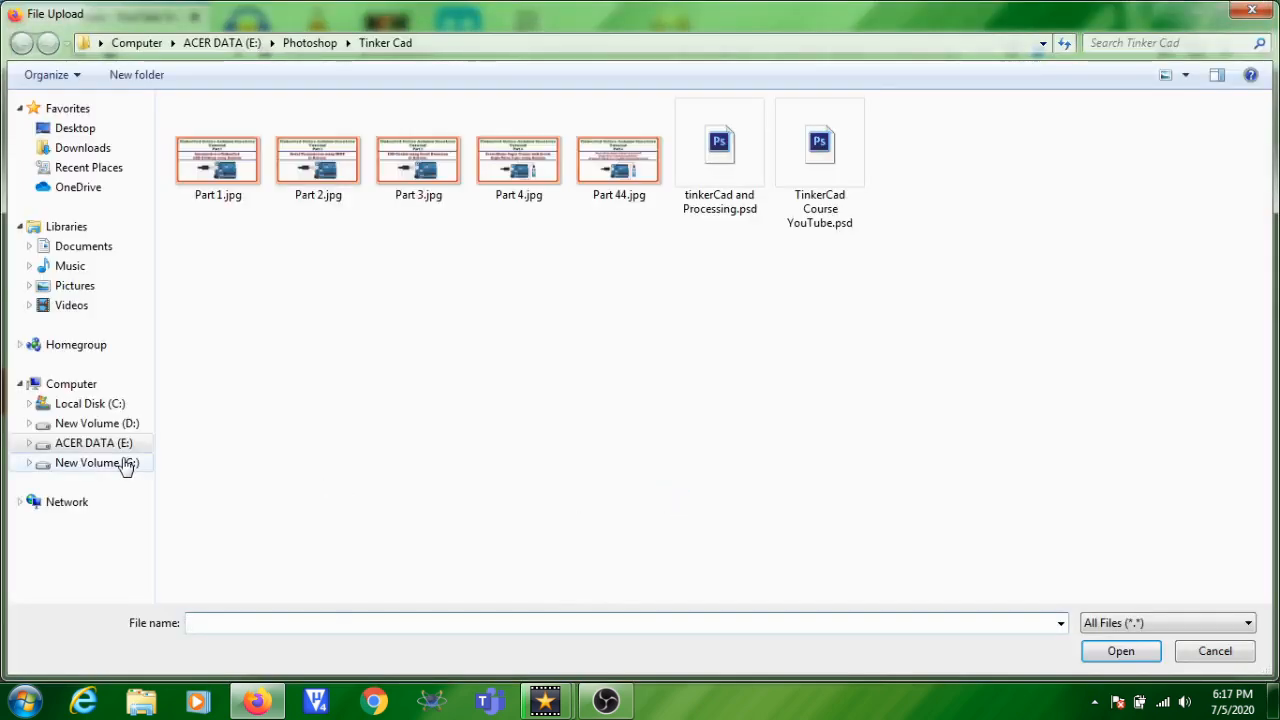
{"action": "left_click", "coordinate": [122, 463]}
{"action": "left_click", "coordinate": [245, 268]}
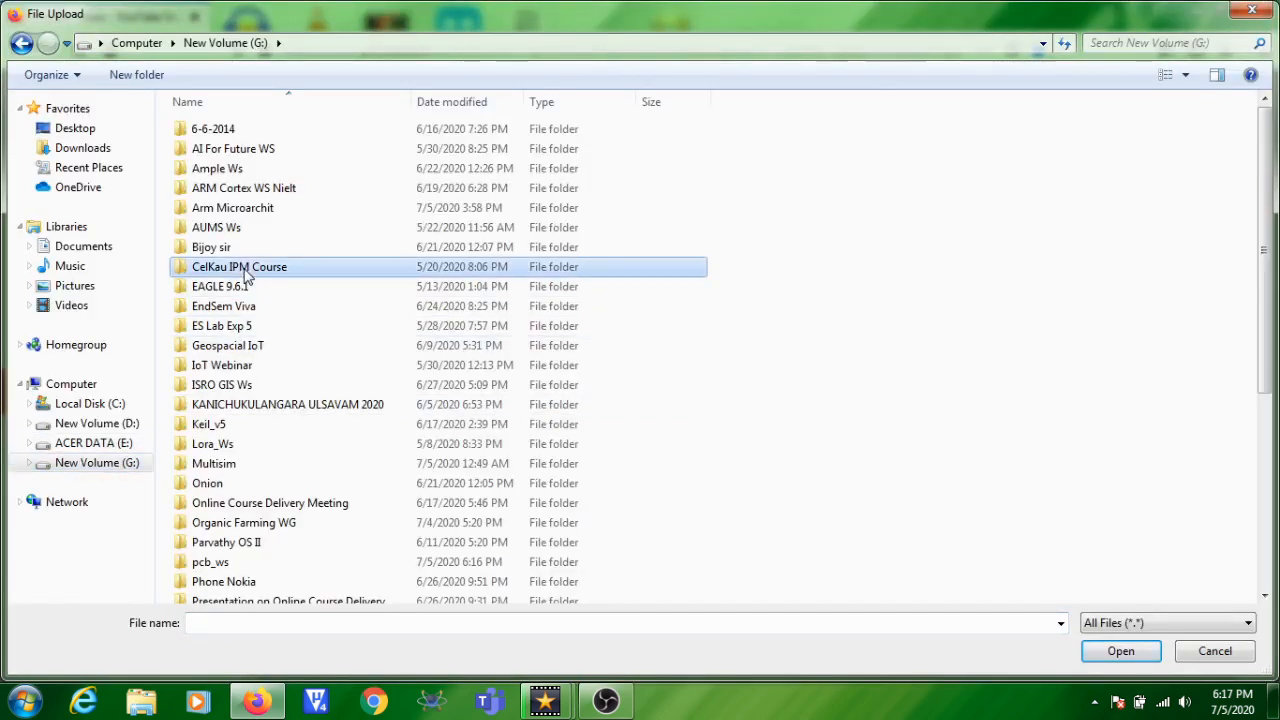
{"action": "key", "text": "v"}
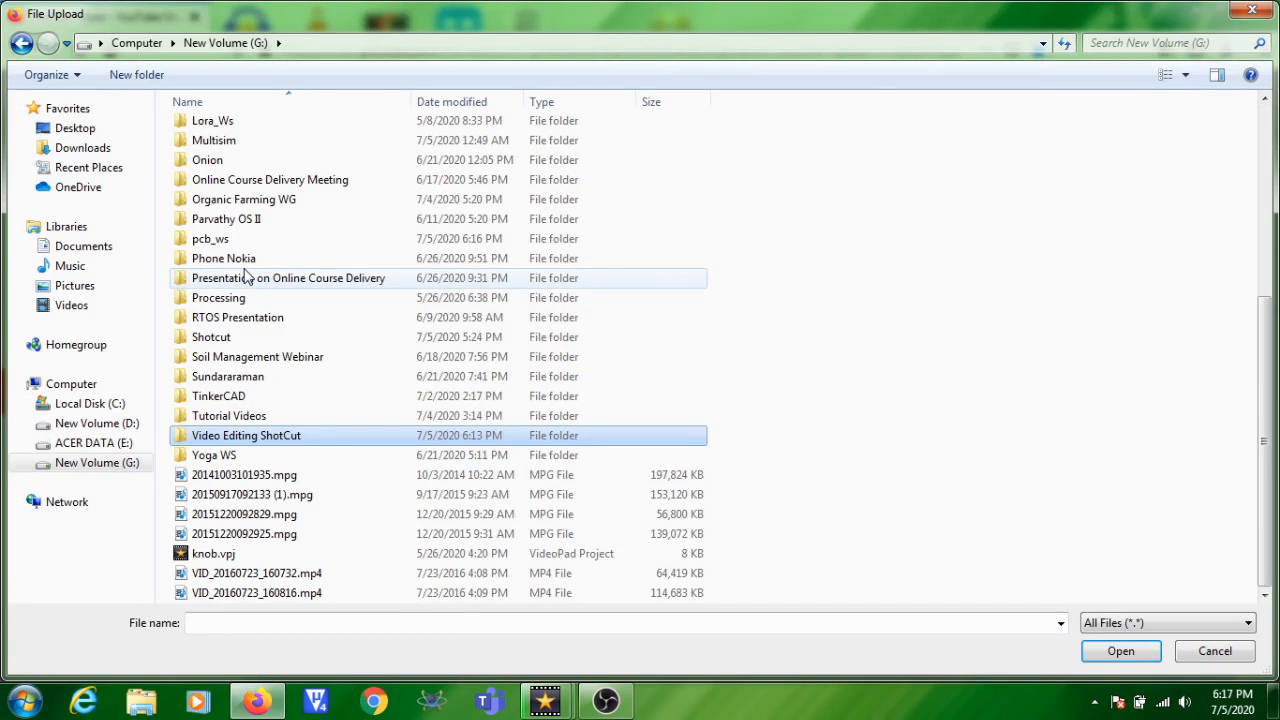
{"action": "double_click", "coordinate": [251, 436]}
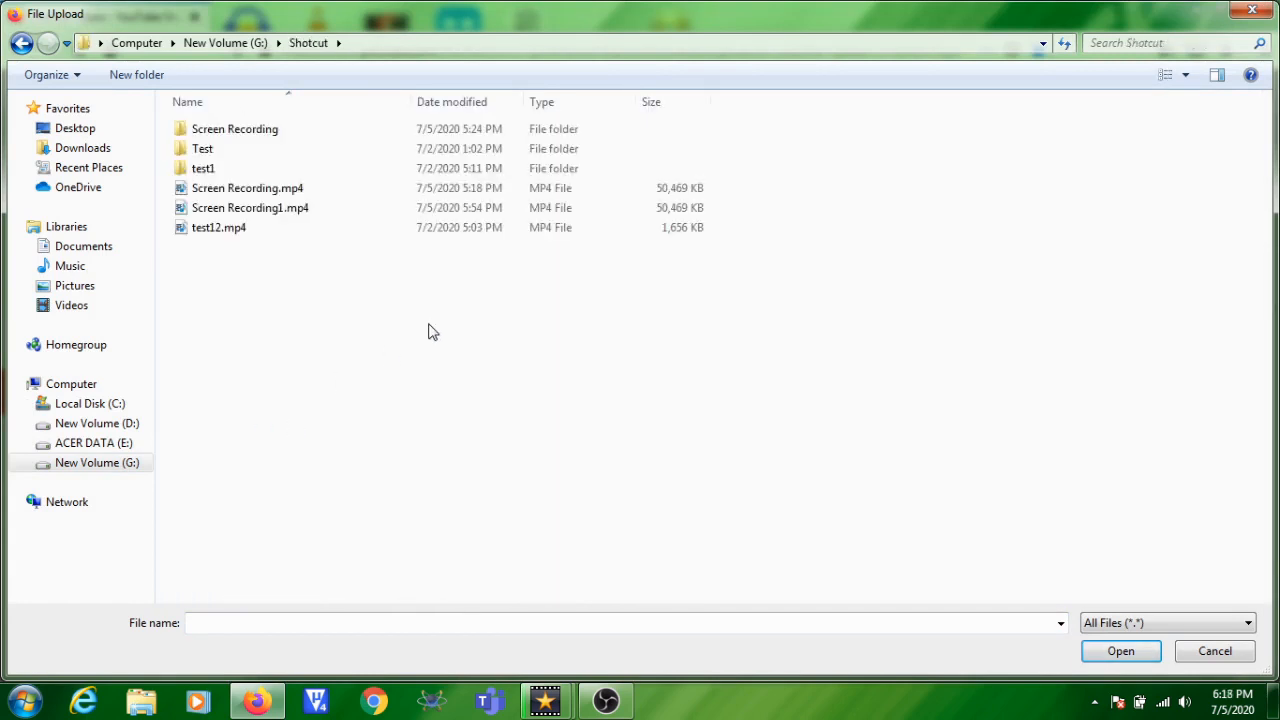
{"action": "left_click", "coordinate": [259, 212]}
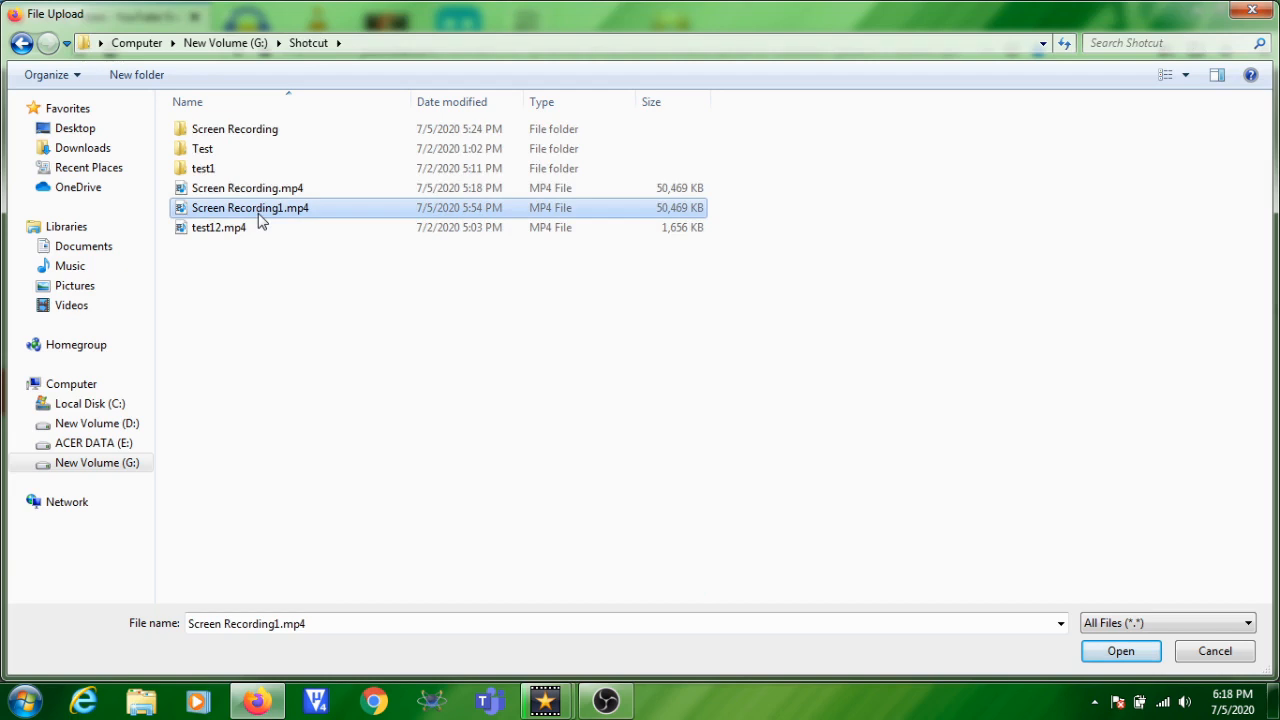
{"action": "left_click", "coordinate": [1112, 652]}
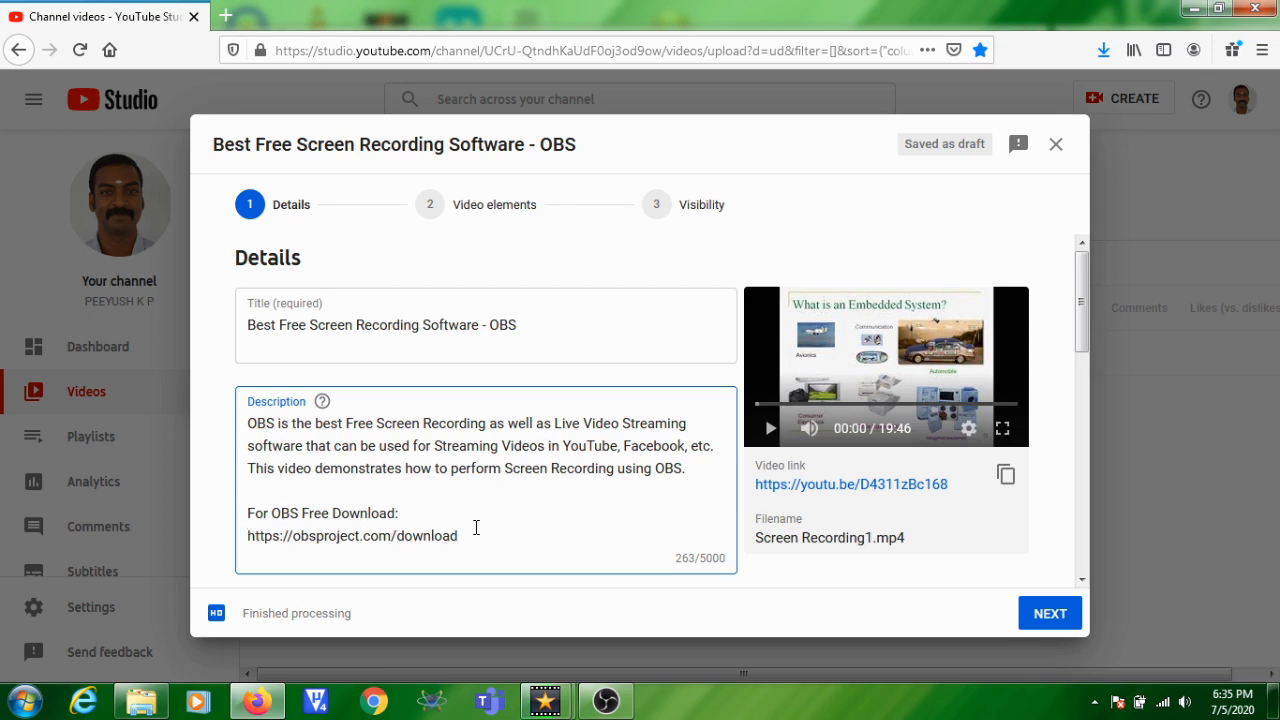
Upload the OBS screen recorder image as a custom thumbnail from the Photoshop > Screen recorder OBS folder on ACER DATA (E:).
{"action": "scroll", "coordinate": [533, 510], "scroll_direction": "down", "scroll_amount": 3}
{"action": "scroll", "coordinate": [533, 512], "scroll_direction": "down", "scroll_amount": 3}
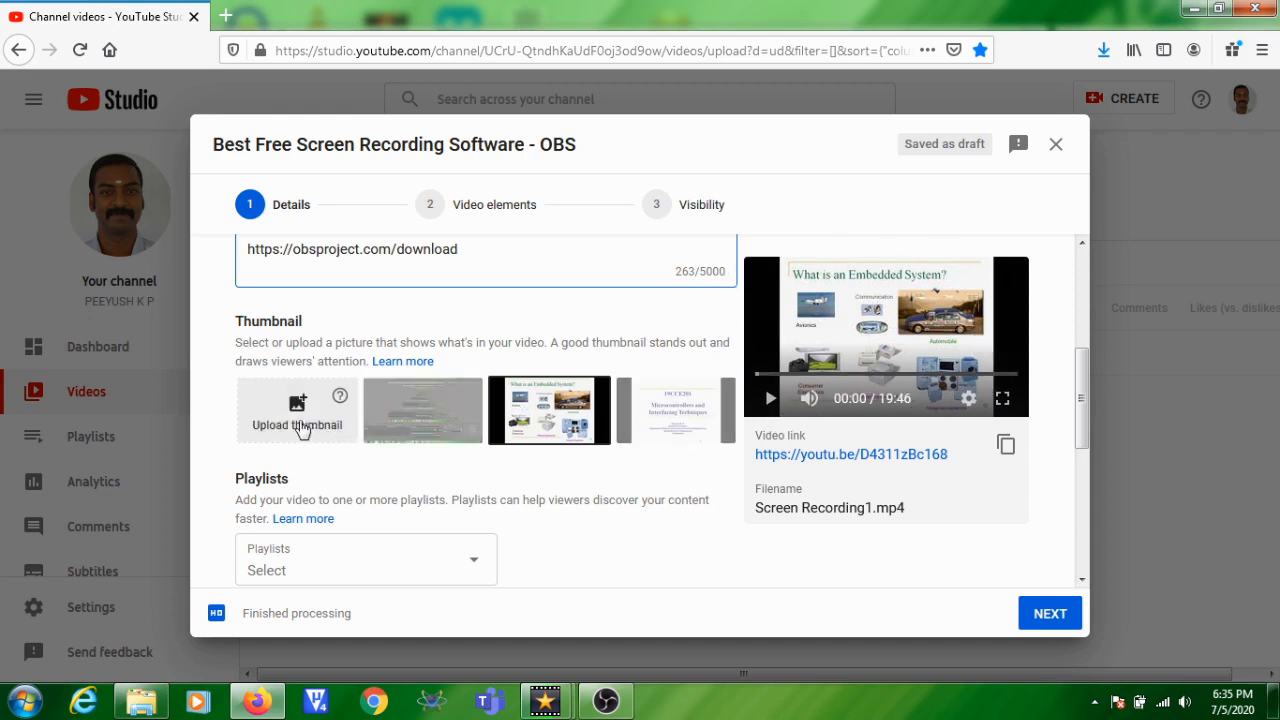
{"action": "left_click", "coordinate": [305, 422]}
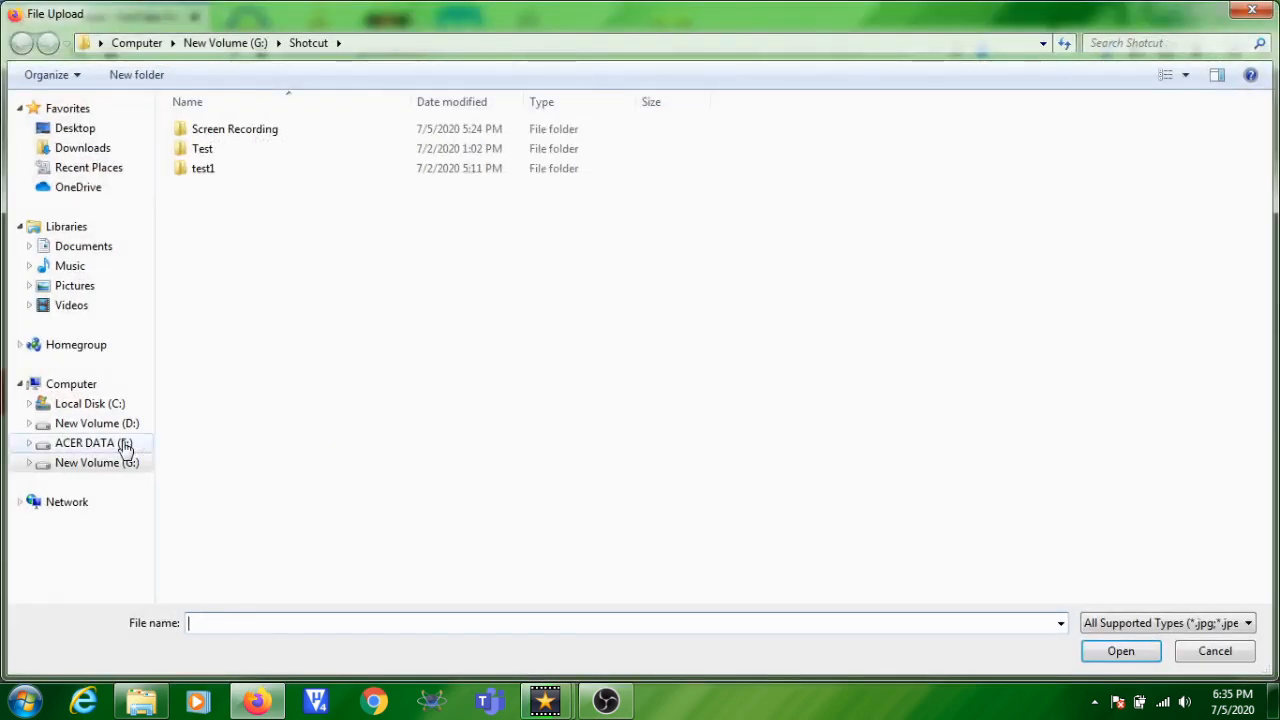
{"action": "left_click", "coordinate": [118, 443]}
{"action": "left_click", "coordinate": [241, 272]}
{"action": "key", "text": "p"}
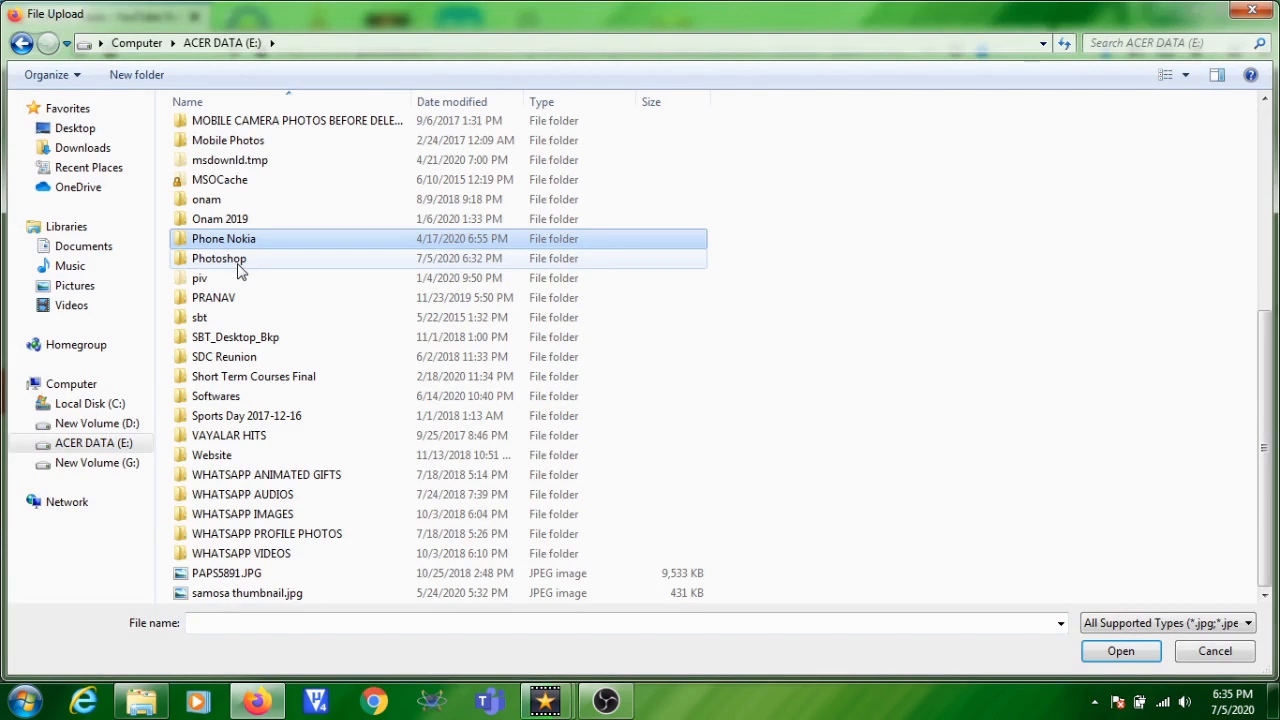
{"action": "double_click", "coordinate": [239, 262]}
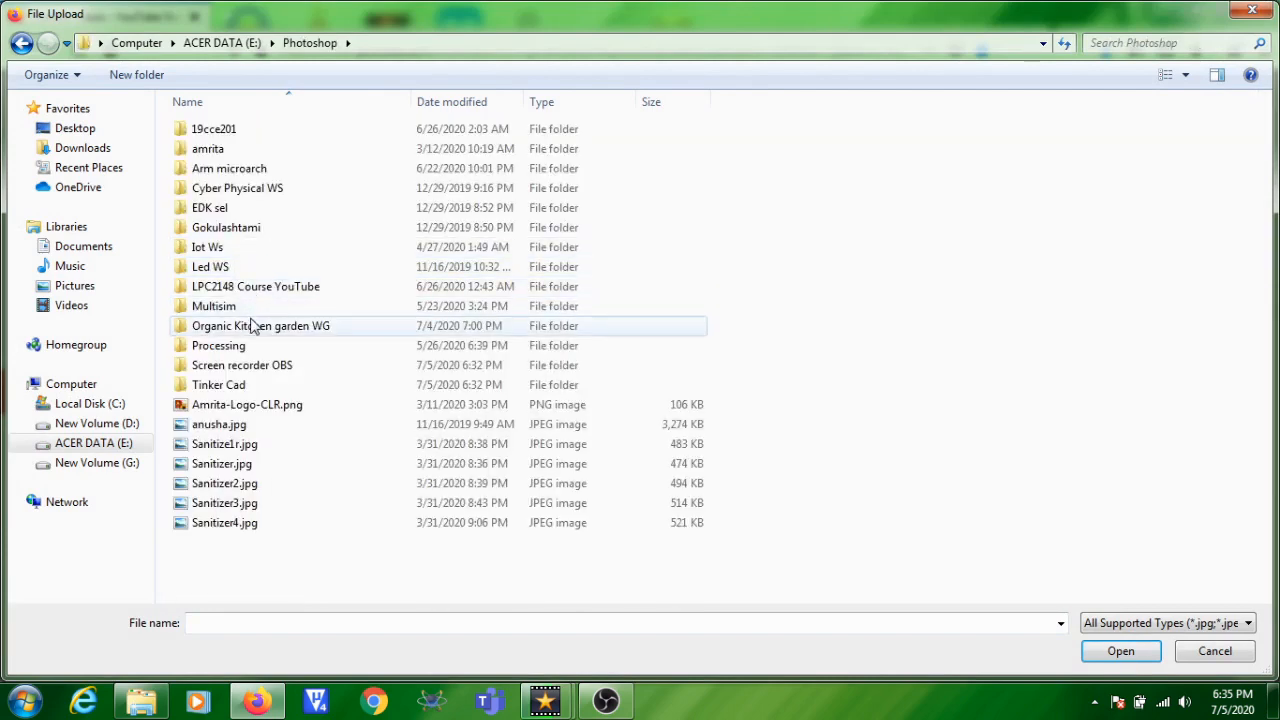
{"action": "double_click", "coordinate": [252, 365]}
{"action": "double_click", "coordinate": [389, 183]}
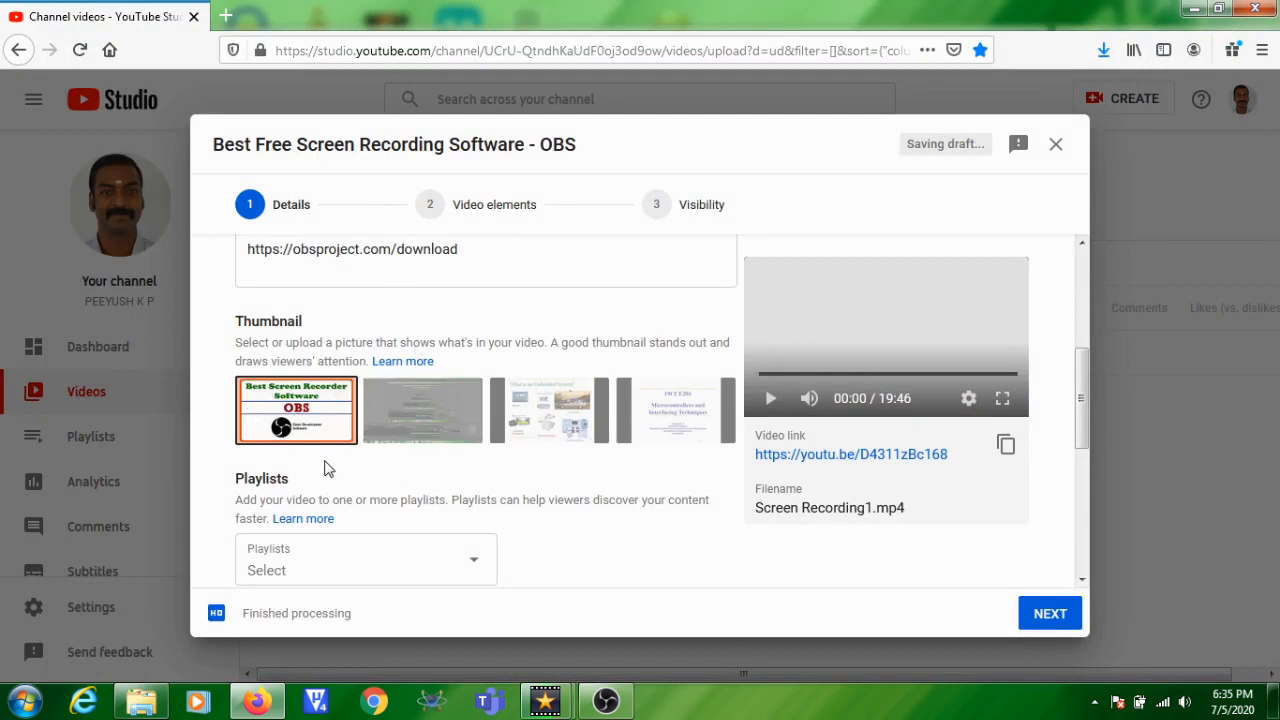
{"action": "mouse_move", "coordinate": [332, 430]}
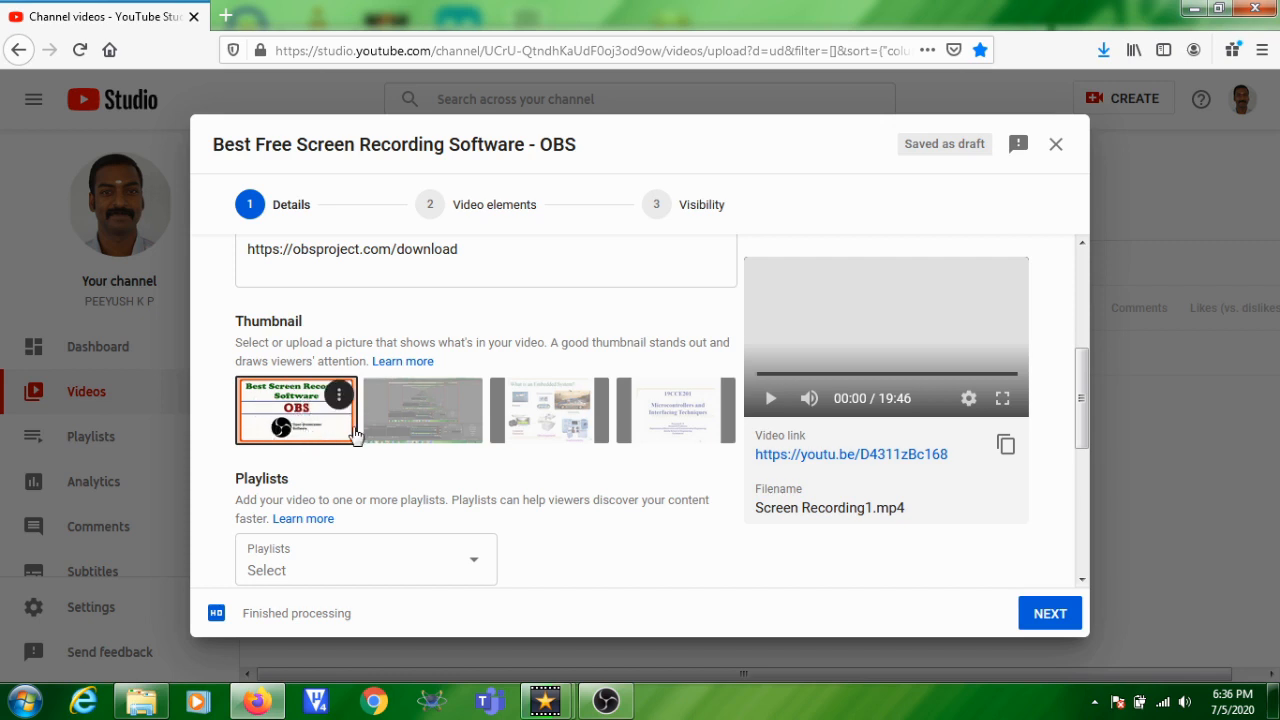
Mark the video as not made for kids and reveal the additional detail options.
{"action": "scroll", "coordinate": [570, 495], "scroll_direction": "down", "scroll_amount": 3}
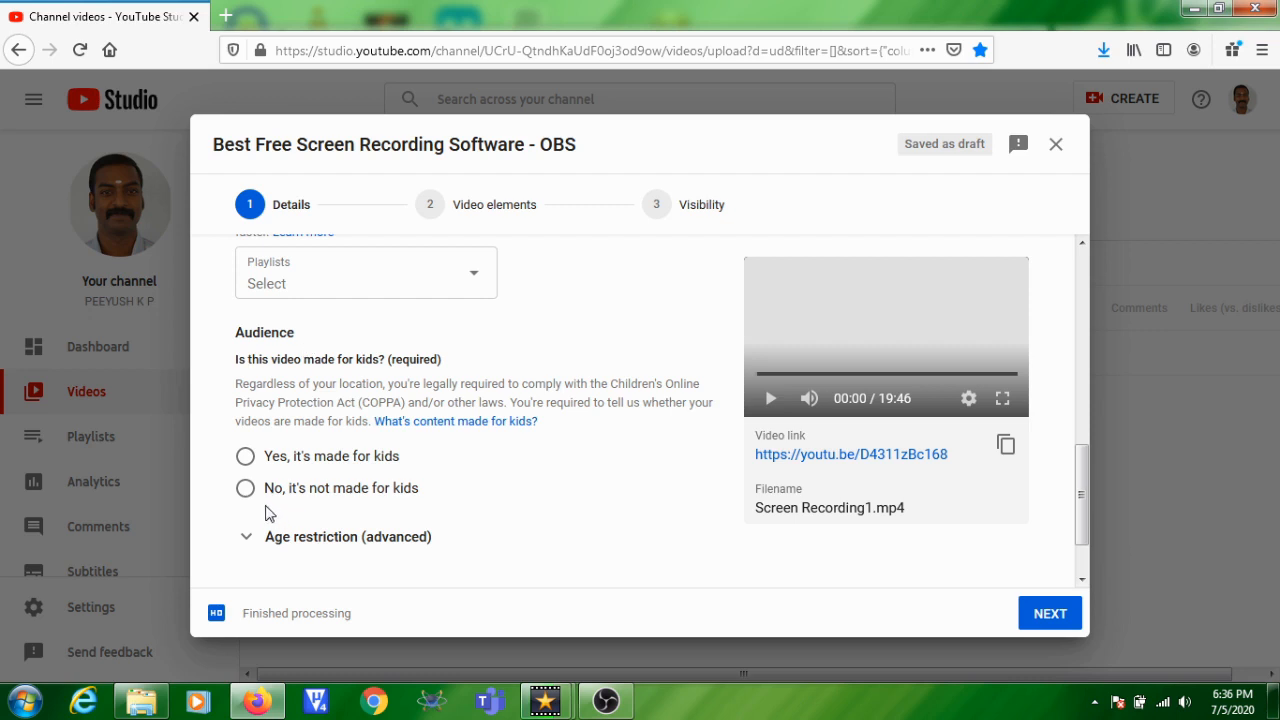
{"action": "left_click", "coordinate": [246, 488]}
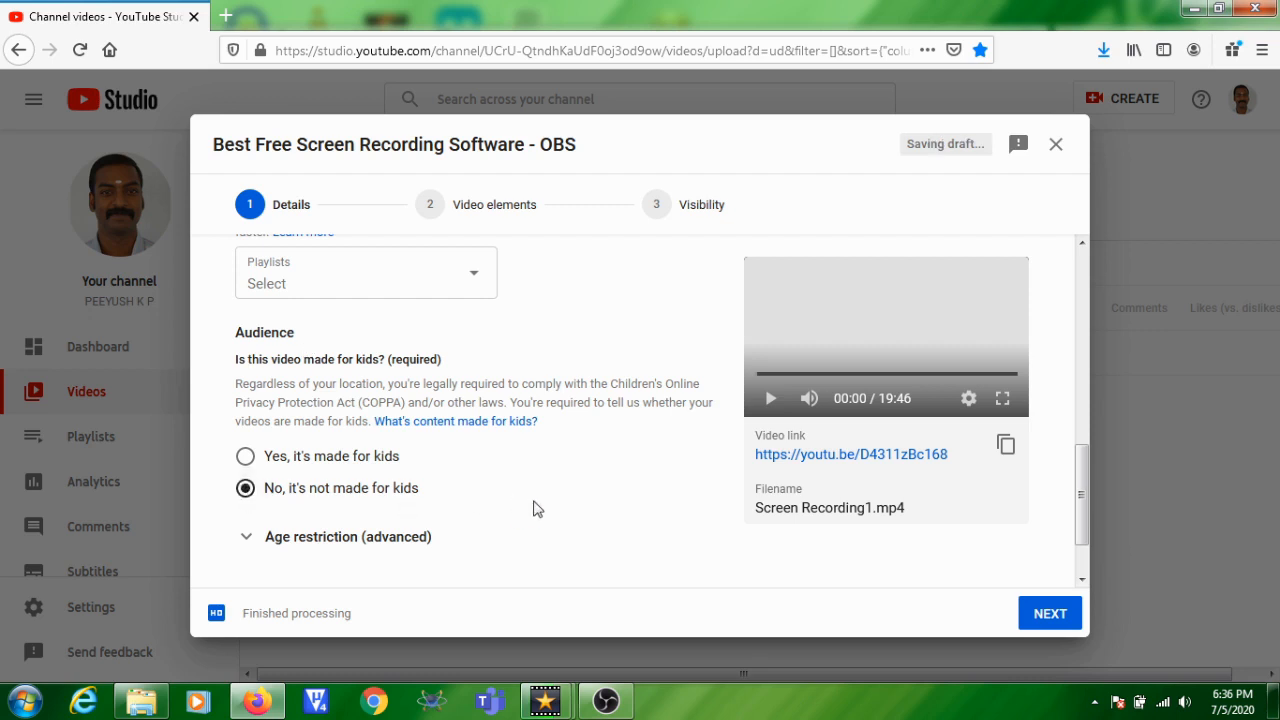
{"action": "scroll", "coordinate": [551, 509], "scroll_direction": "down", "scroll_amount": 2}
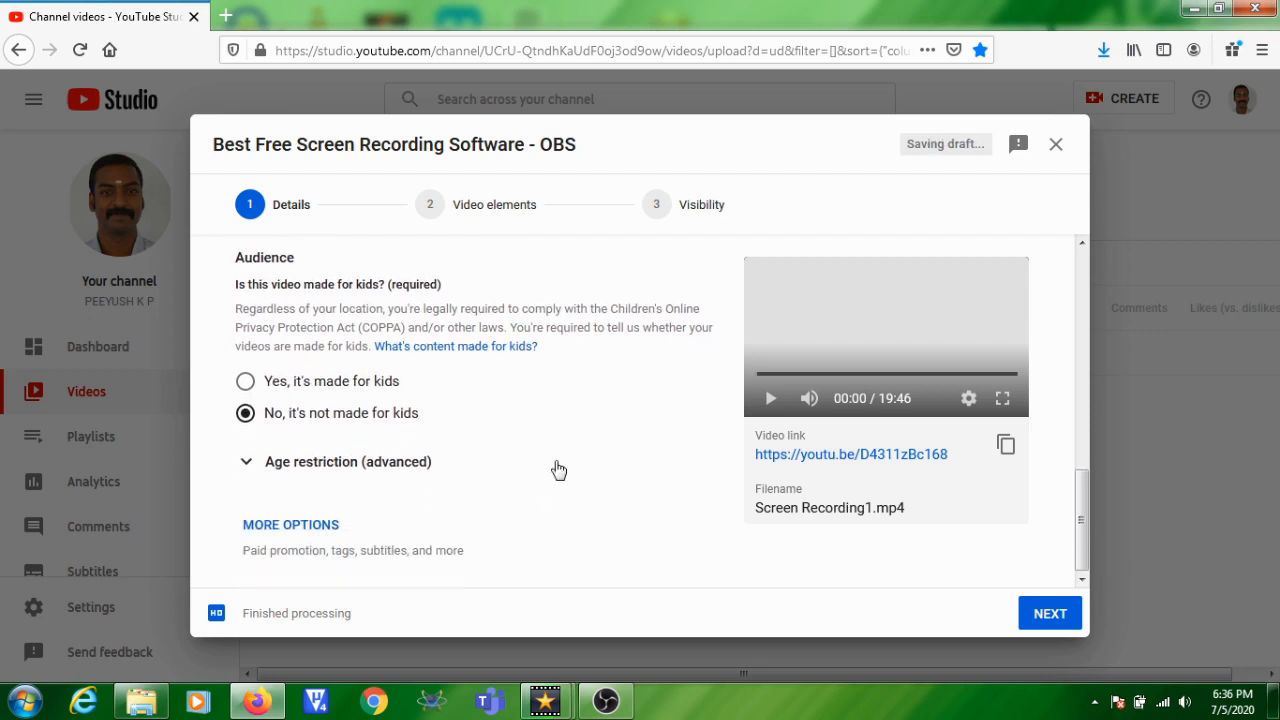
{"action": "left_click", "coordinate": [303, 529]}
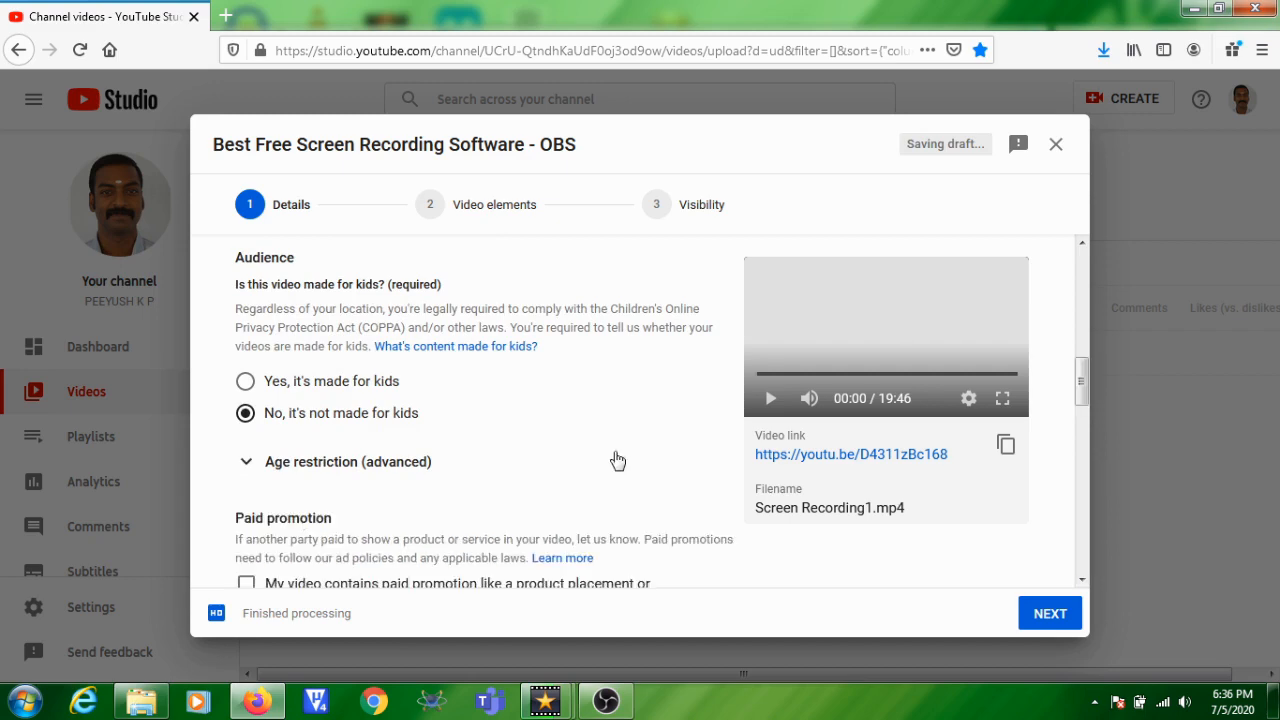
Search for "kovai" as the video location and set it to Kovai Pudur, Tamil Nadu.
{"action": "scroll", "coordinate": [614, 458], "scroll_direction": "down", "scroll_amount": 2}
{"action": "scroll", "coordinate": [616, 458], "scroll_direction": "down", "scroll_amount": 6}
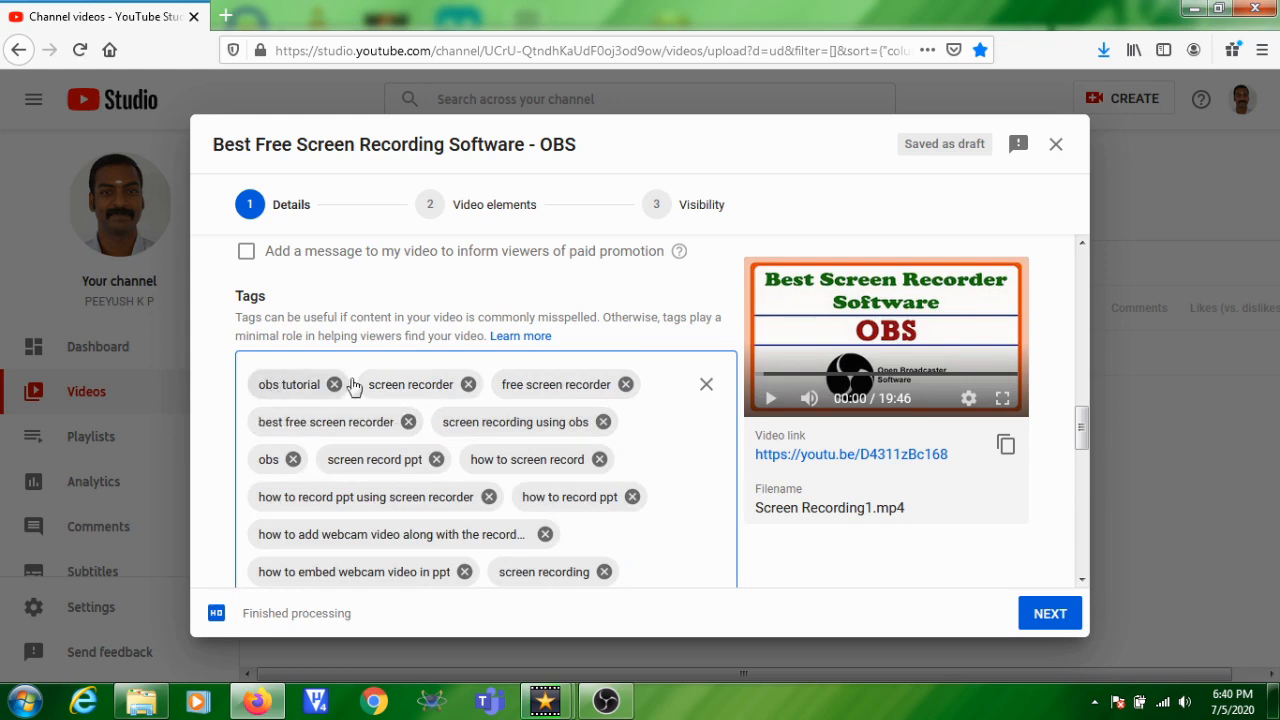
{"action": "scroll", "coordinate": [586, 423], "scroll_direction": "down", "scroll_amount": 3}
{"action": "scroll", "coordinate": [586, 423], "scroll_direction": "up", "scroll_amount": 3}
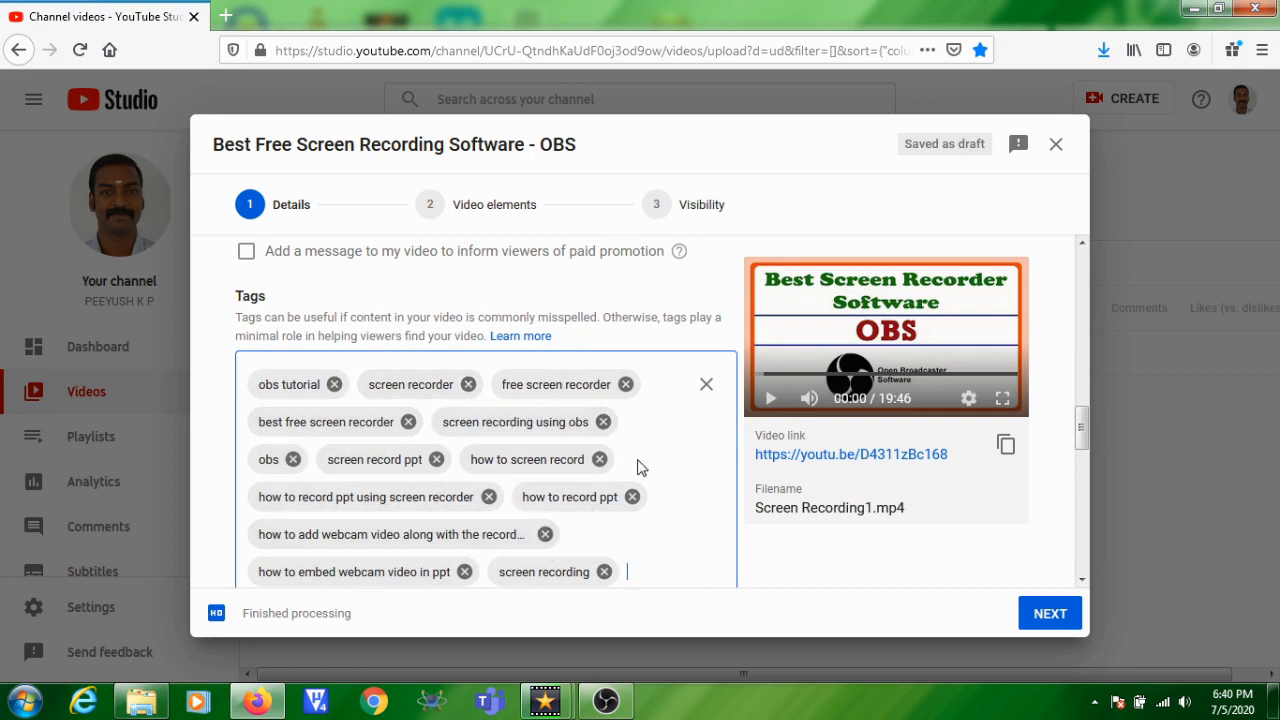
{"action": "scroll", "coordinate": [636, 460], "scroll_direction": "down", "scroll_amount": 2}
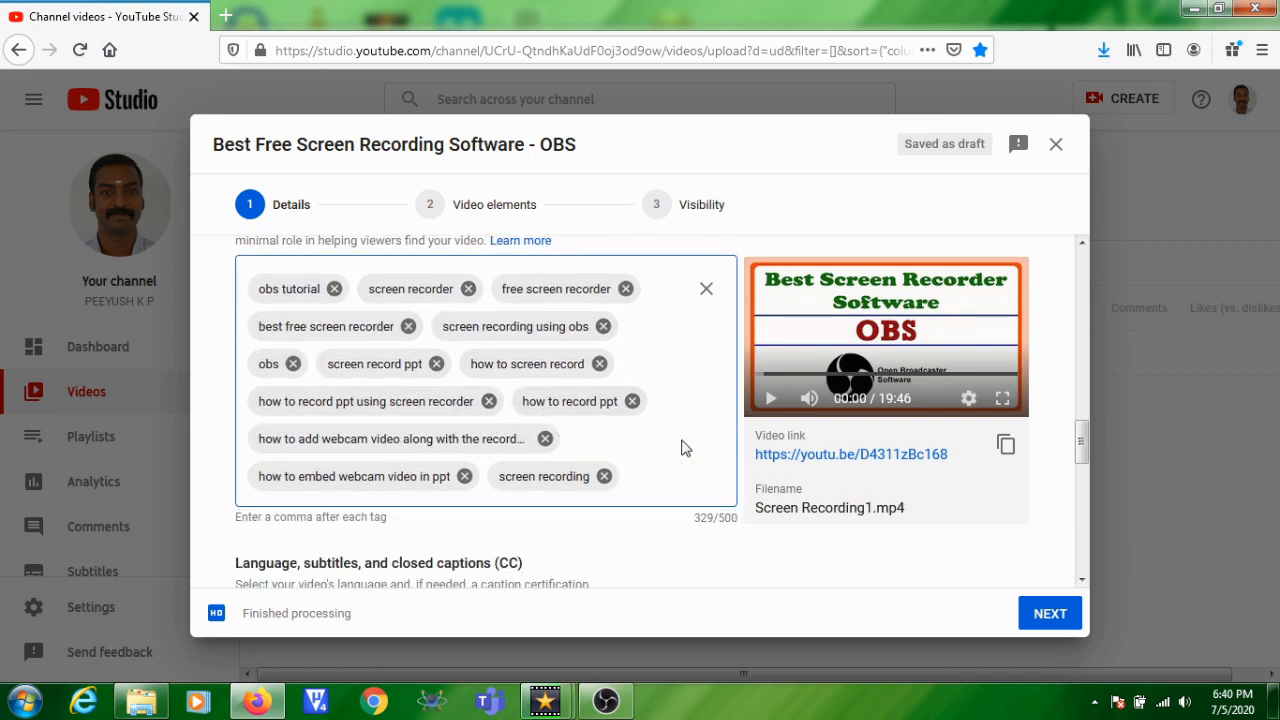
{"action": "scroll", "coordinate": [684, 448], "scroll_direction": "down", "scroll_amount": 2}
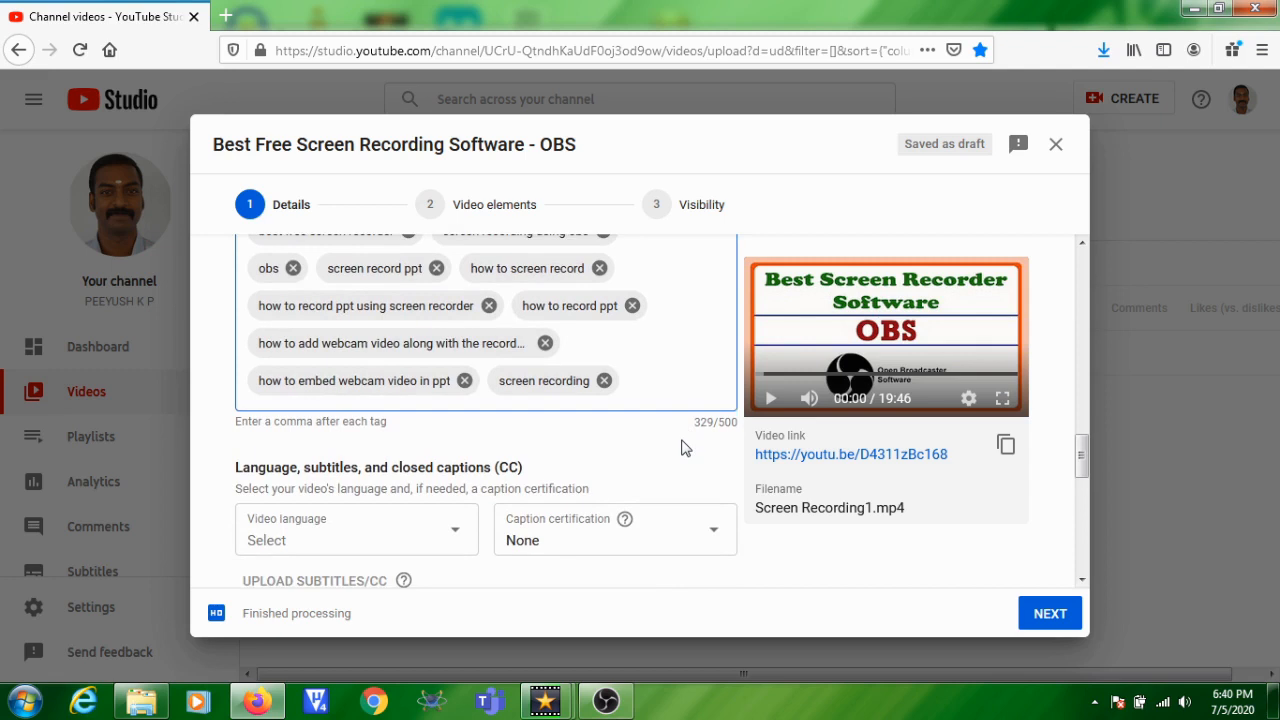
{"action": "scroll", "coordinate": [684, 448], "scroll_direction": "down", "scroll_amount": 4}
{"action": "scroll", "coordinate": [684, 448], "scroll_direction": "down", "scroll_amount": 2}
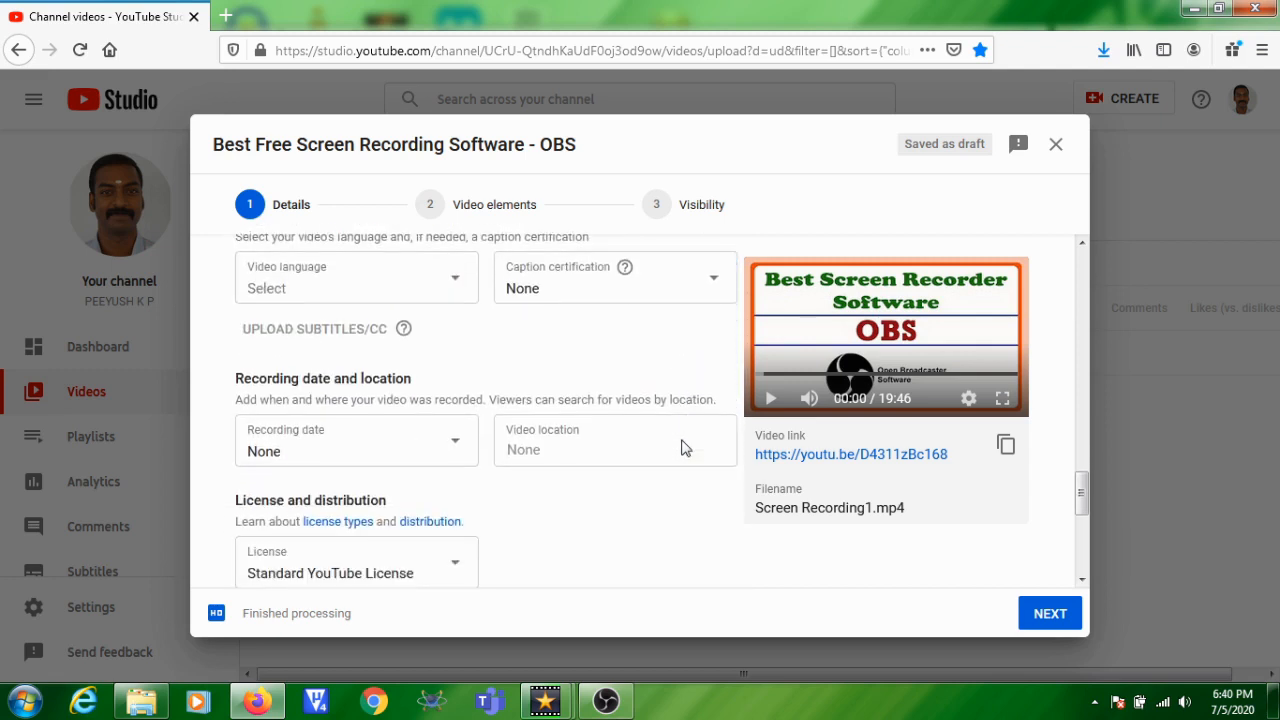
{"action": "left_click", "coordinate": [551, 416]}
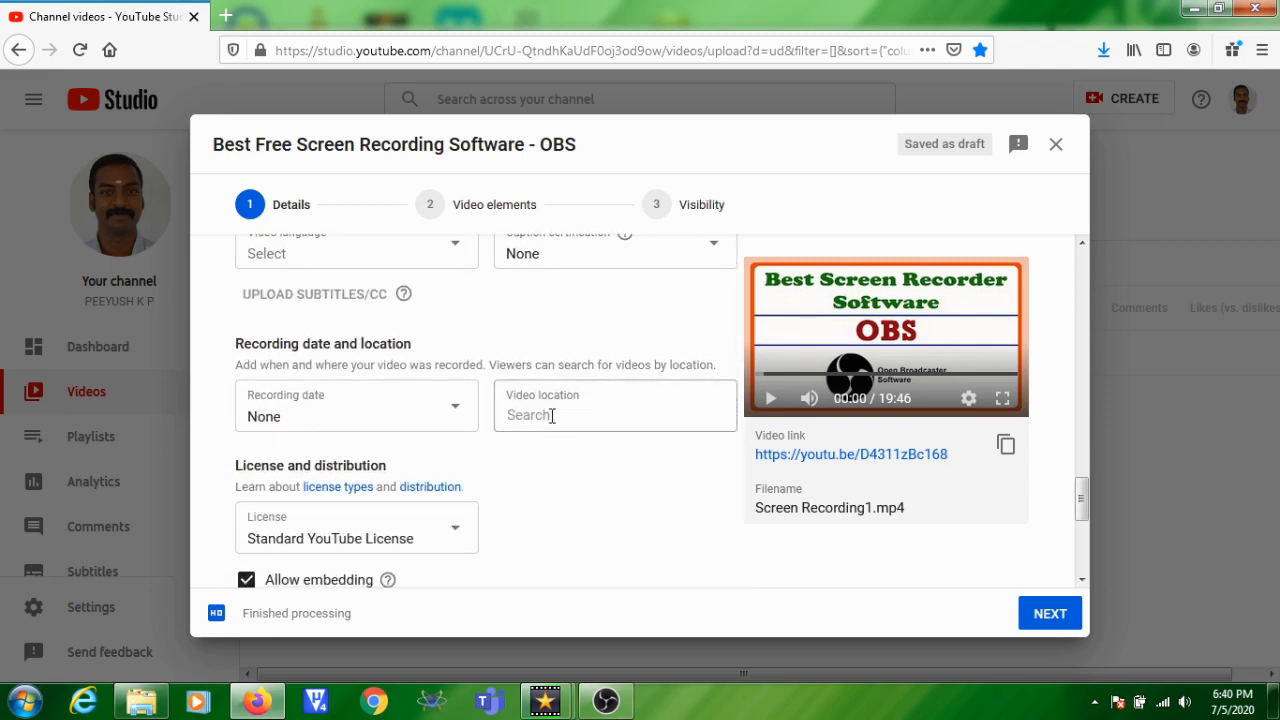
{"action": "type", "text": "kovai"}
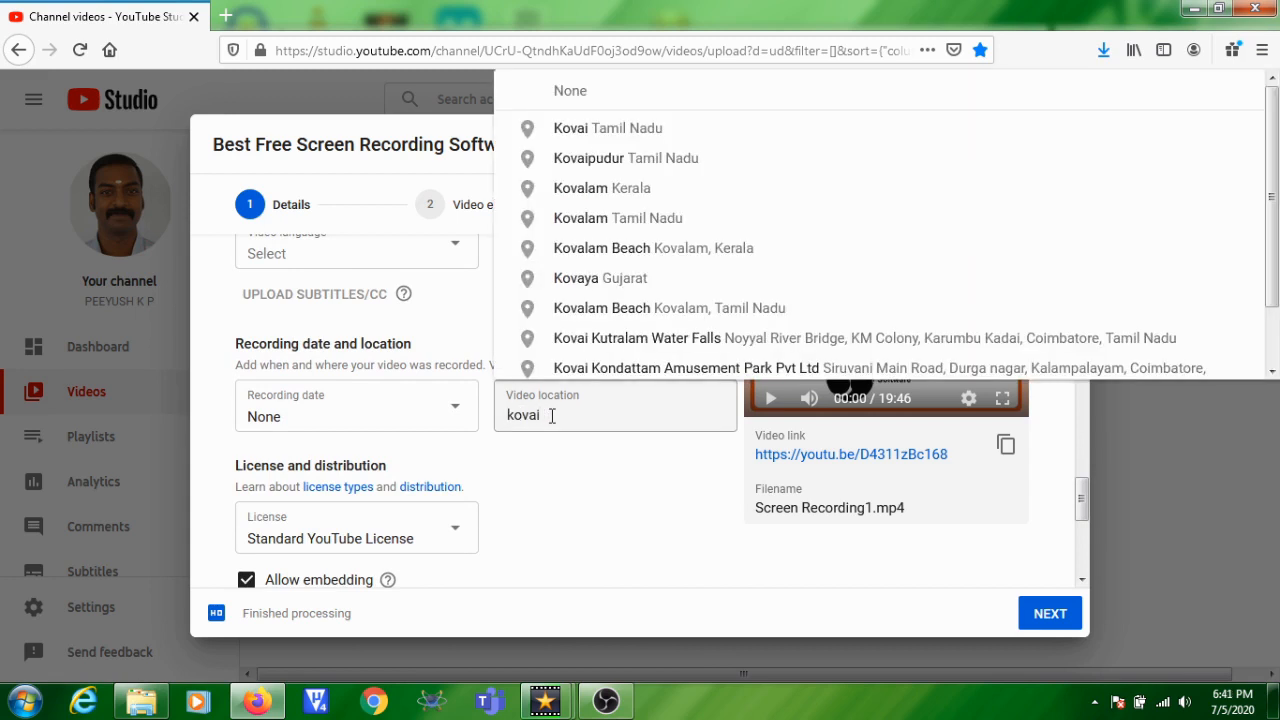
{"action": "left_click", "coordinate": [600, 160]}
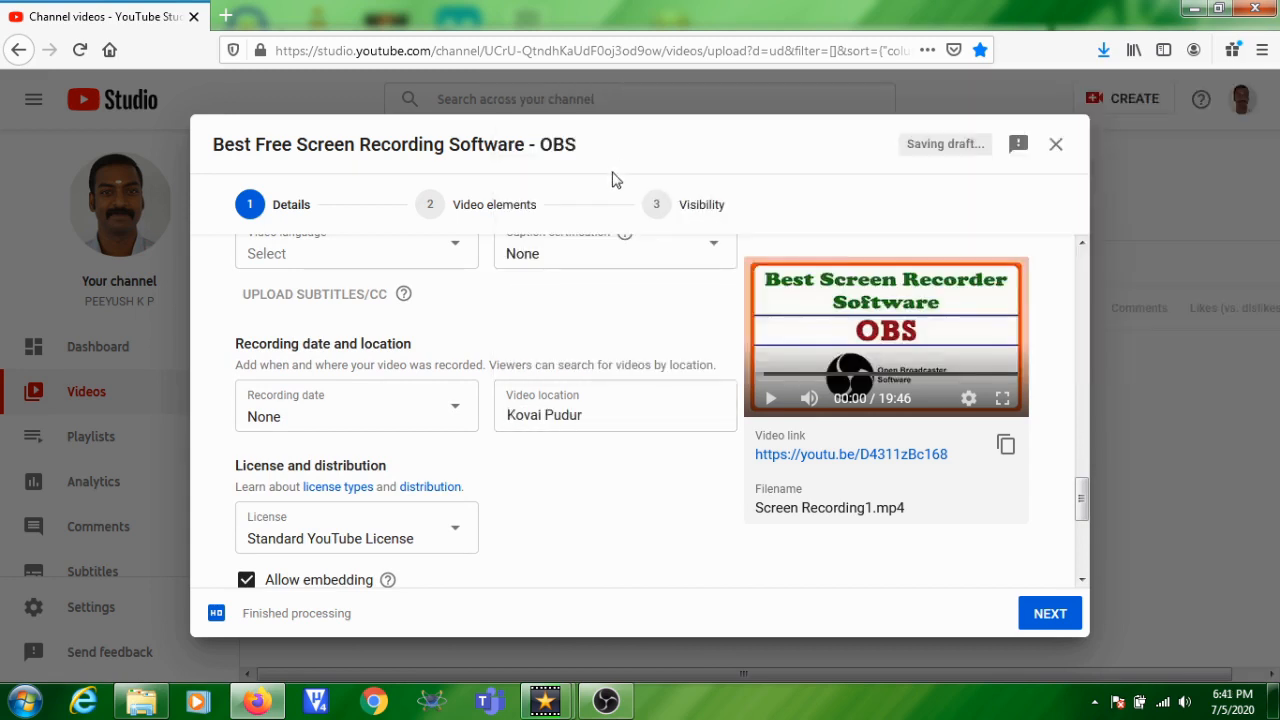
Accept the remaining license, category and comment settings and proceed to the Video elements stage.
{"action": "scroll", "coordinate": [549, 513], "scroll_direction": "down", "scroll_amount": 1}
{"action": "scroll", "coordinate": [549, 513], "scroll_direction": "down", "scroll_amount": 2}
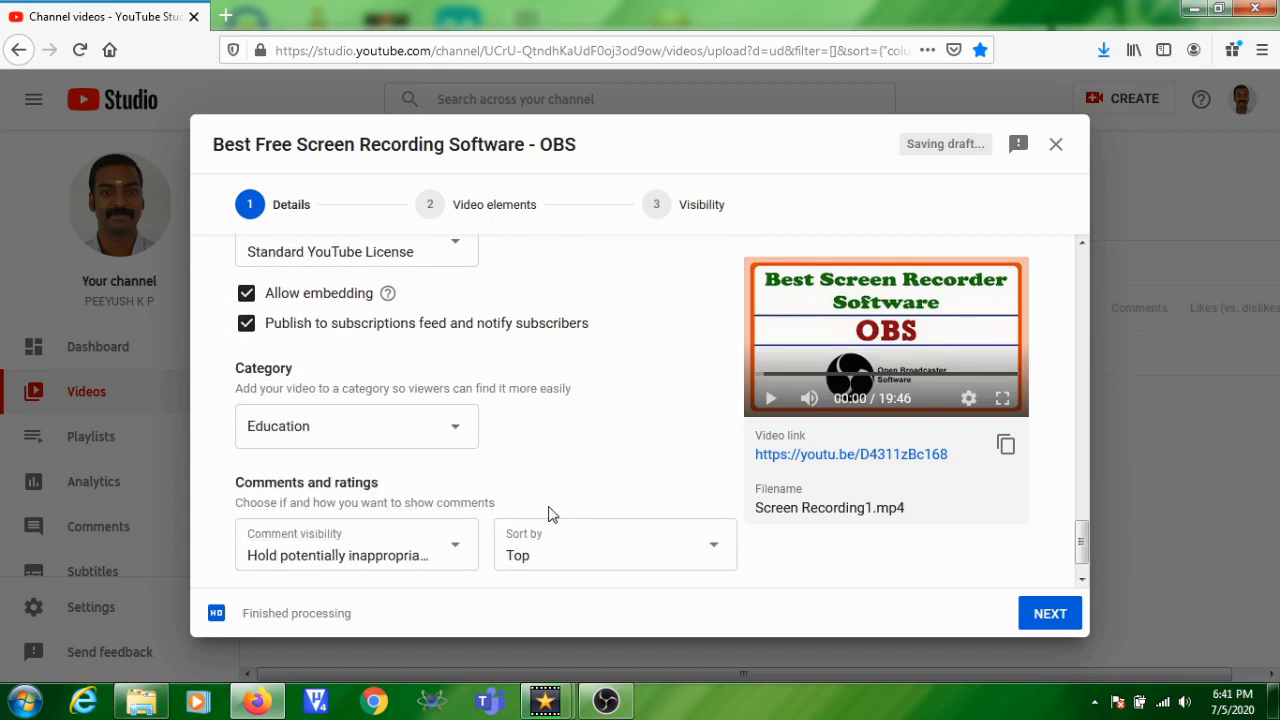
{"action": "scroll", "coordinate": [549, 513], "scroll_direction": "down", "scroll_amount": 1}
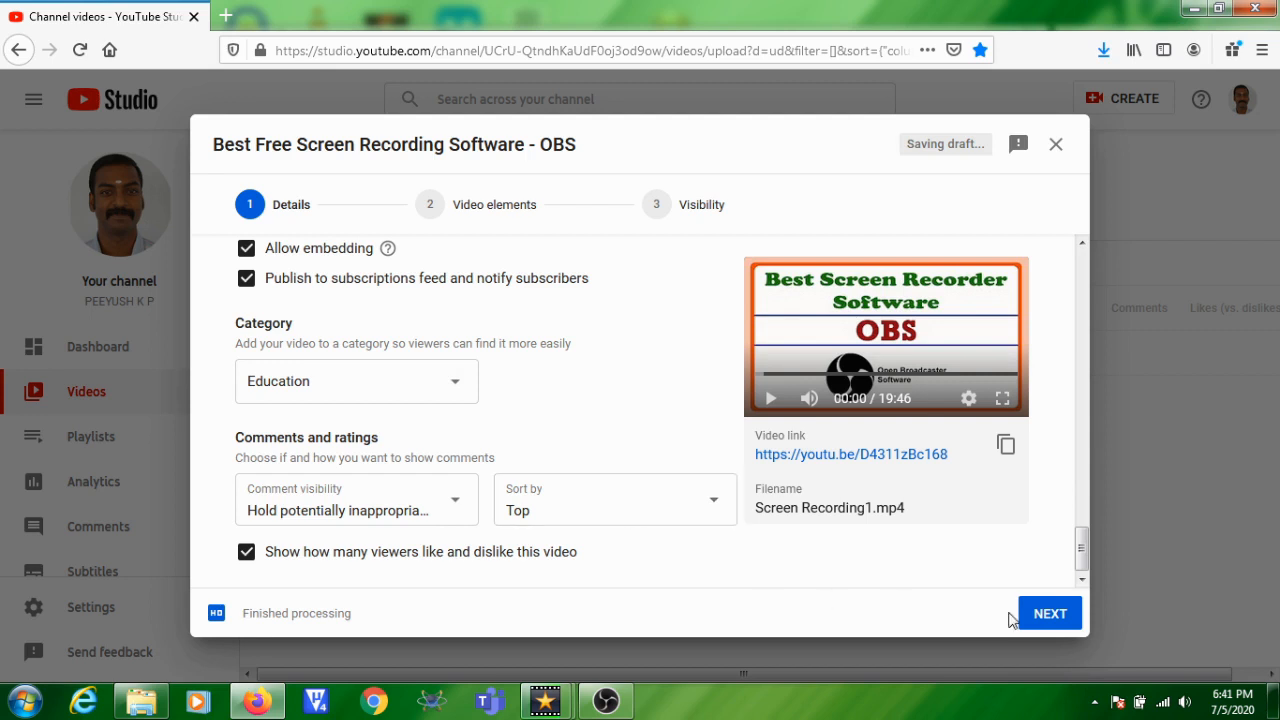
{"action": "left_click", "coordinate": [1053, 628]}
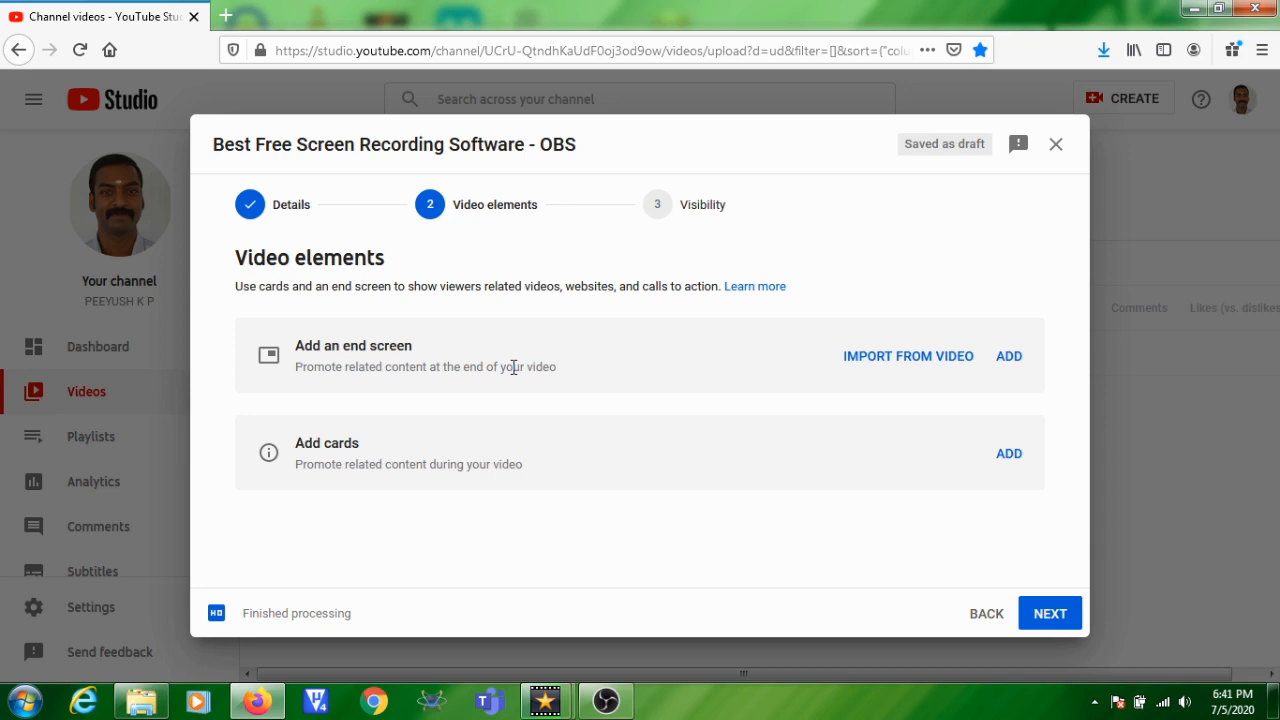
Add an end screen to the video using the template with two videos.
{"action": "left_click", "coordinate": [1010, 357]}
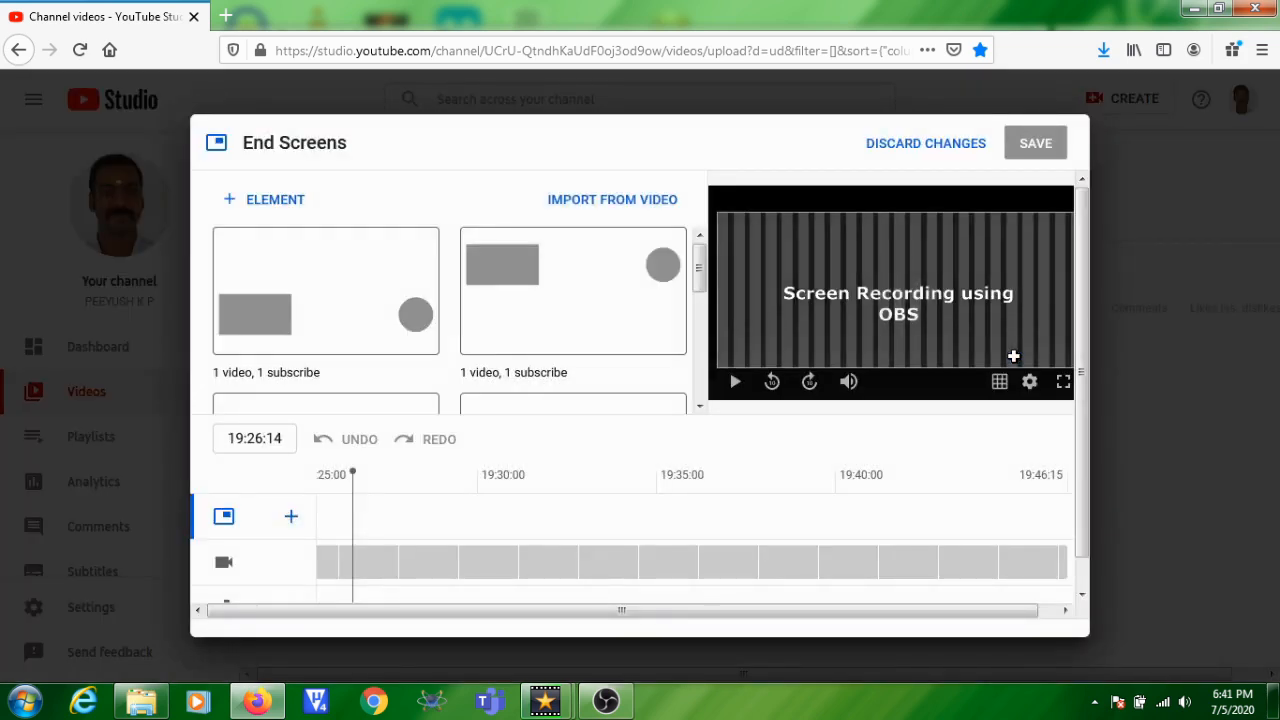
{"action": "scroll", "coordinate": [700, 312], "scroll_direction": "down", "scroll_amount": 3}
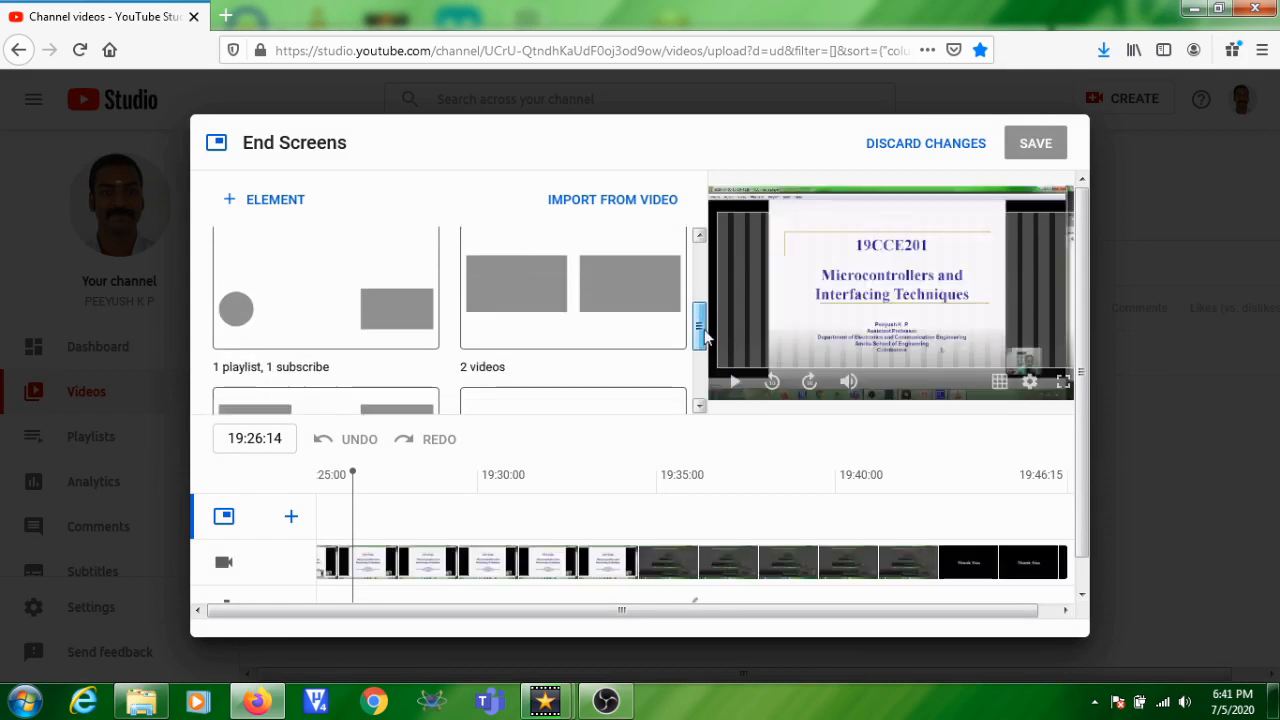
{"action": "left_click", "coordinate": [502, 290]}
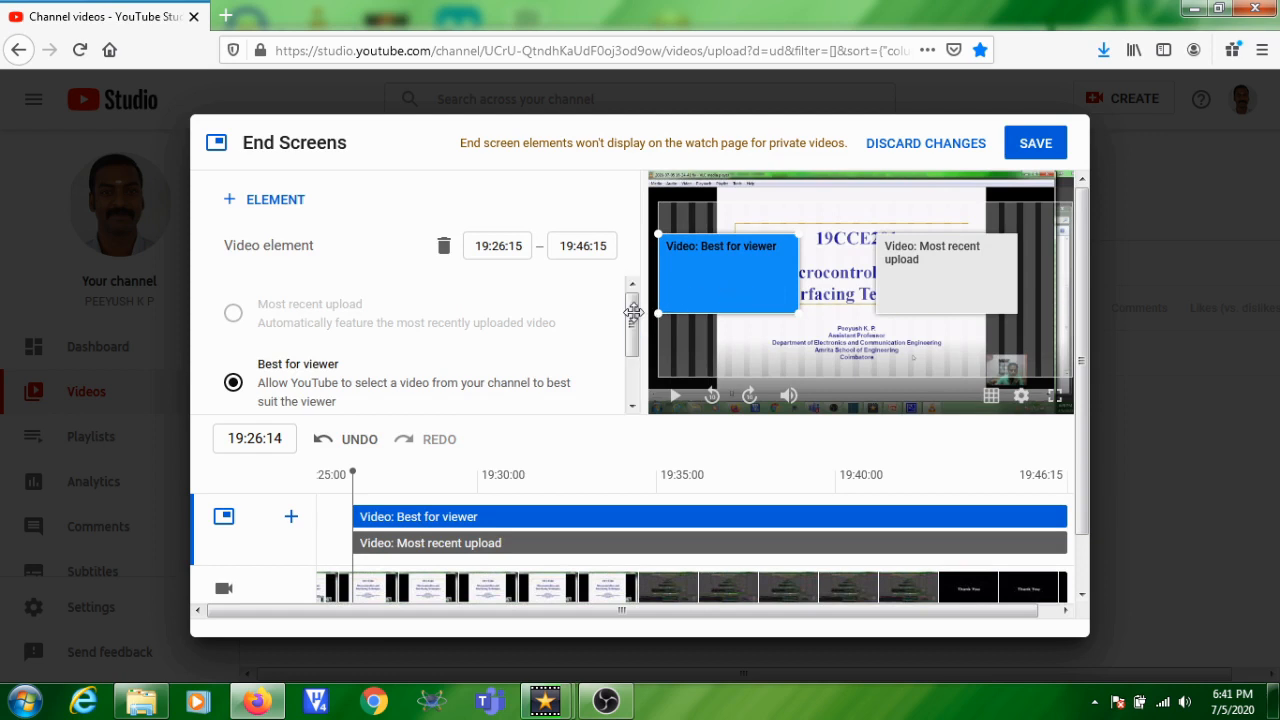
Replace the "Best for viewer" end screen element with the specific video "Introduction to Embedded Systems | Microcontrollers and Interfacing Part 1" and save the end screen.
{"action": "scroll", "coordinate": [634, 318], "scroll_direction": "down", "scroll_amount": 1}
{"action": "scroll", "coordinate": [640, 314], "scroll_direction": "up", "scroll_amount": 1}
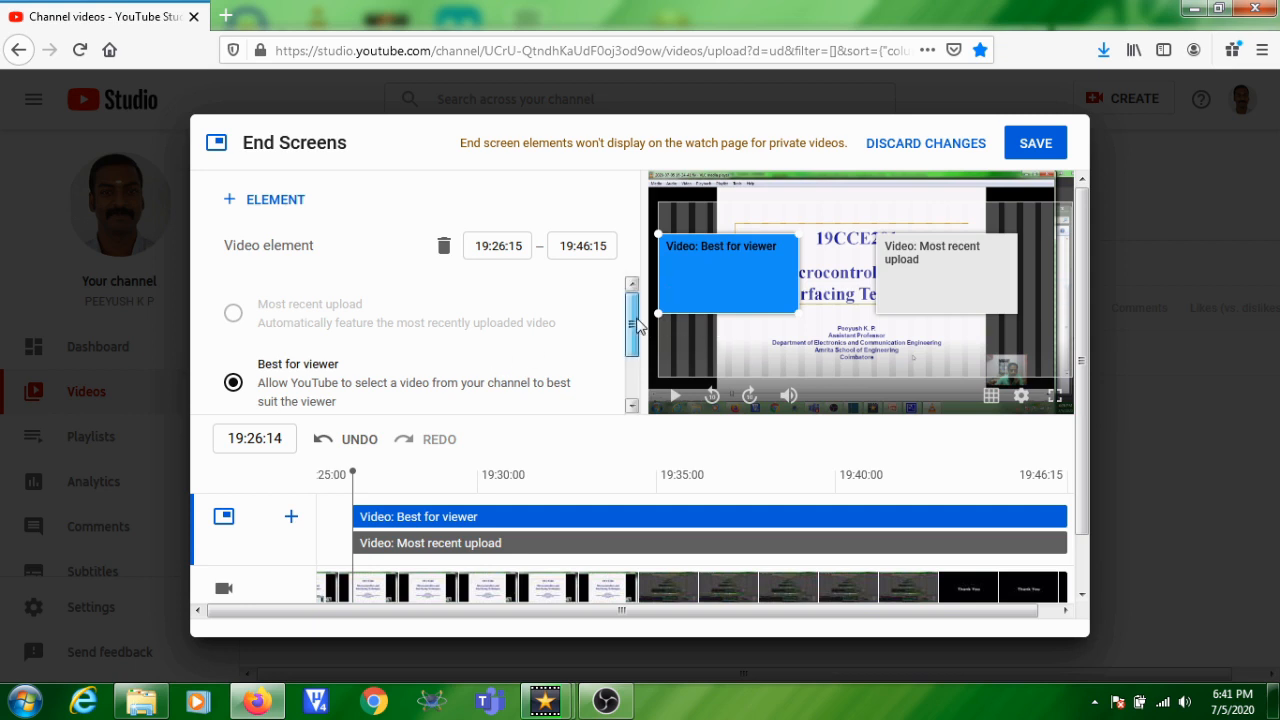
{"action": "scroll", "coordinate": [638, 350], "scroll_direction": "down", "scroll_amount": 1}
{"action": "left_click", "coordinate": [356, 386]}
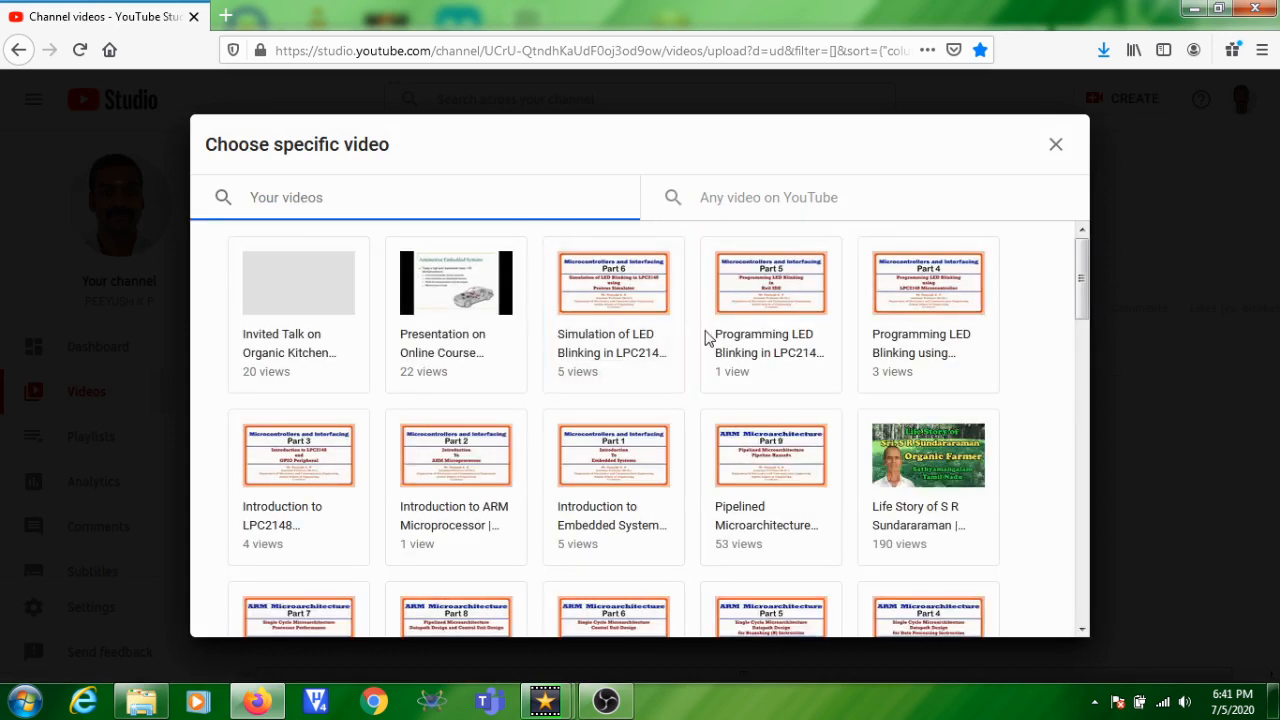
{"action": "scroll", "coordinate": [805, 378], "scroll_direction": "down", "scroll_amount": 2}
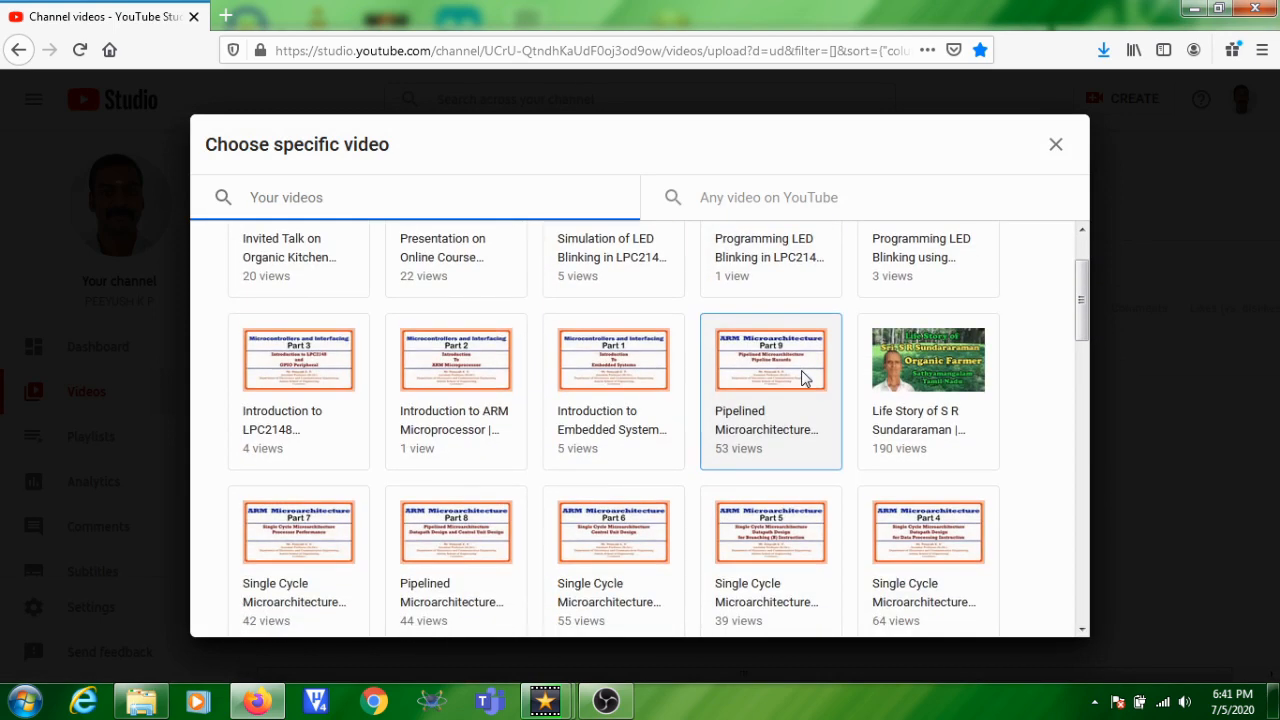
{"action": "scroll", "coordinate": [805, 378], "scroll_direction": "down", "scroll_amount": 2}
{"action": "scroll", "coordinate": [805, 378], "scroll_direction": "up", "scroll_amount": 4}
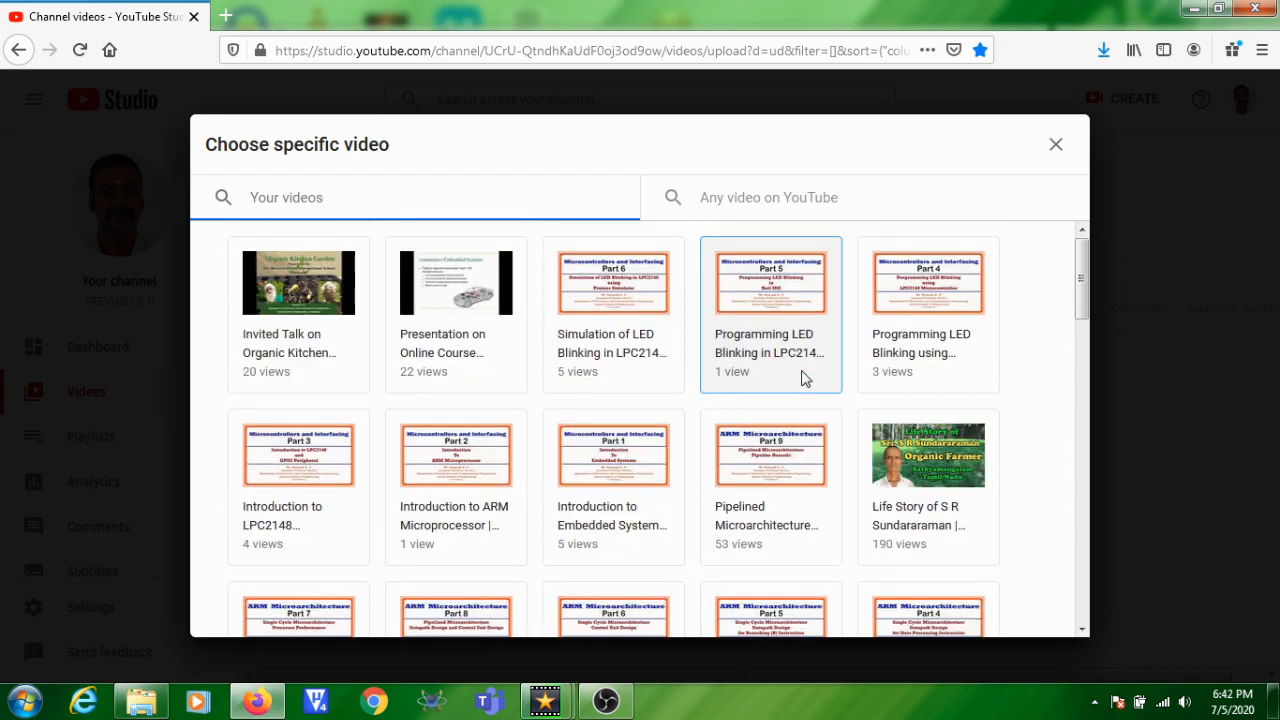
{"action": "left_click", "coordinate": [650, 443]}
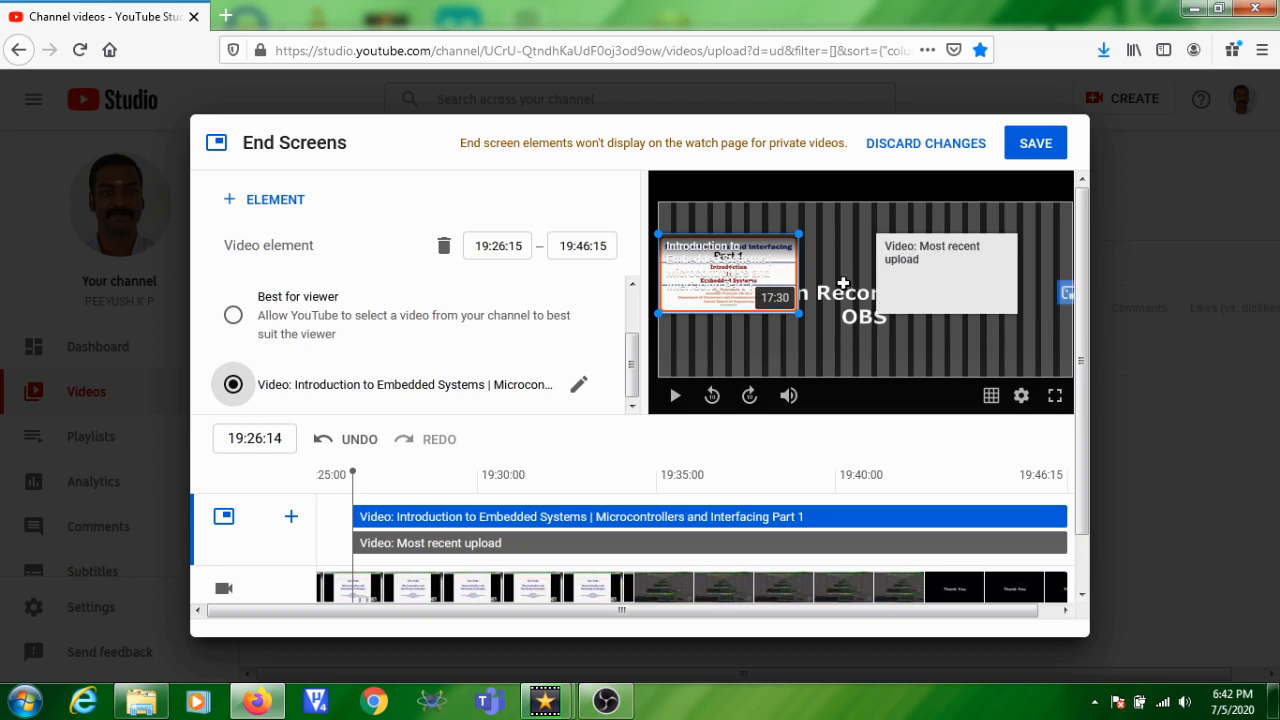
{"action": "left_click", "coordinate": [1046, 147]}
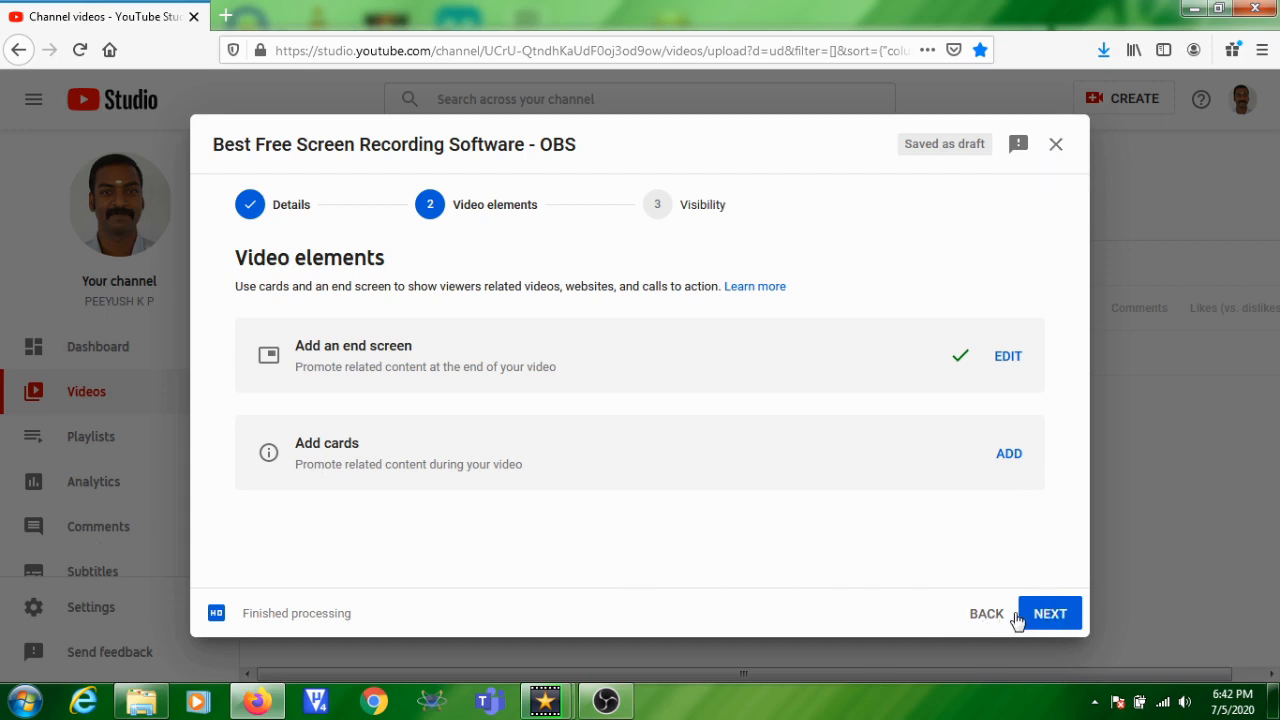
Proceed to the Visibility stage, publish the video as Public and close the sharing dialog.
{"action": "left_click", "coordinate": [1049, 613]}
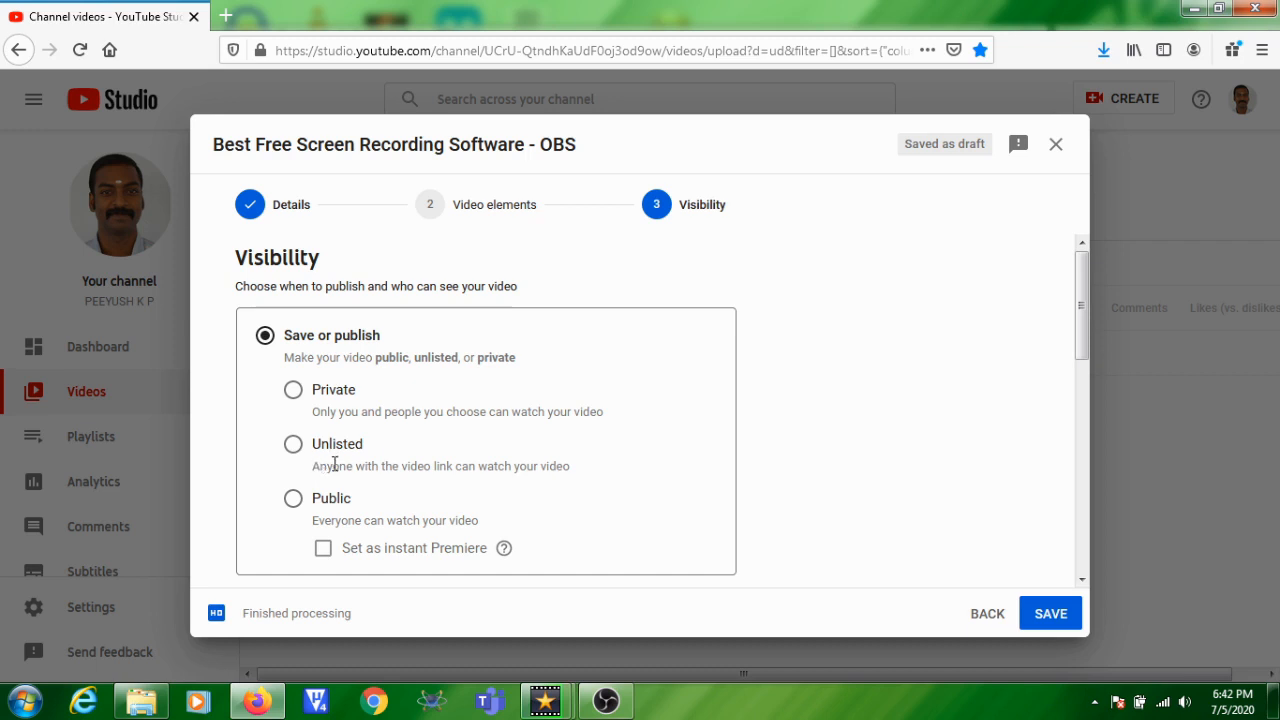
{"action": "left_click", "coordinate": [293, 500]}
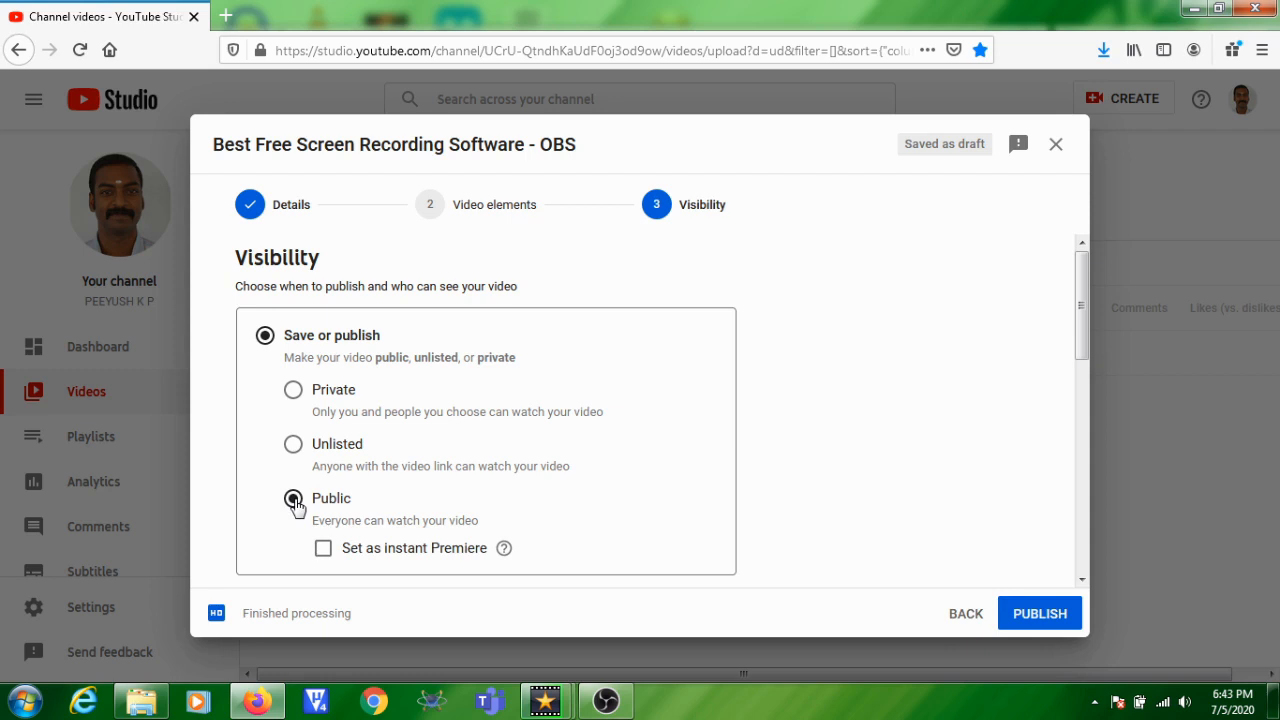
{"action": "left_click", "coordinate": [1043, 619]}
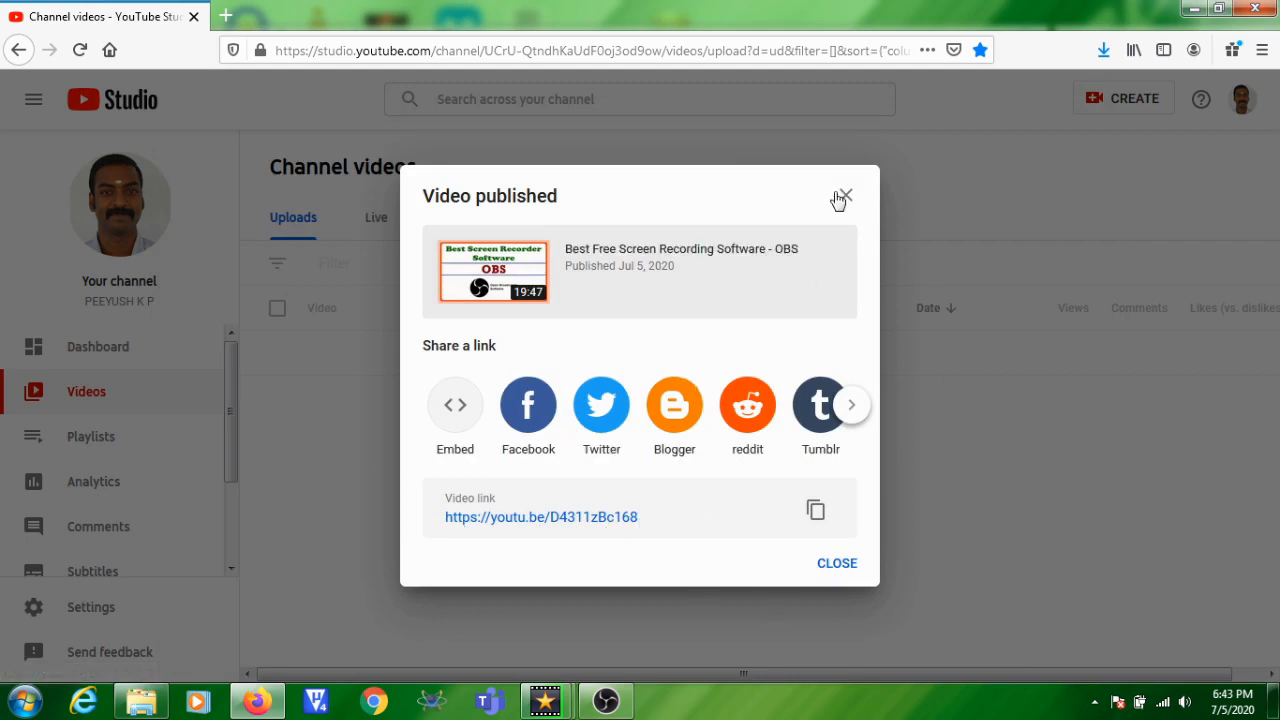
{"action": "left_click", "coordinate": [846, 567]}
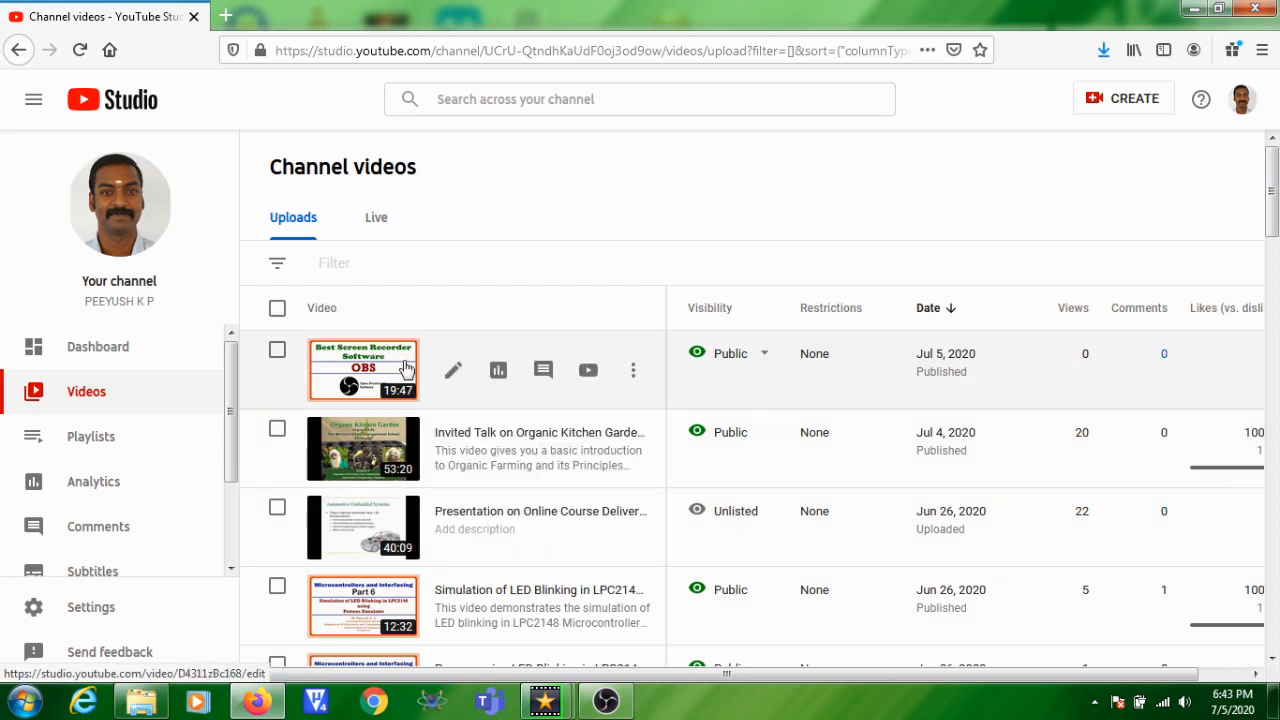
Open the newly published OBS video on its YouTube watch page and pause the playback.
{"action": "left_click", "coordinate": [588, 372]}
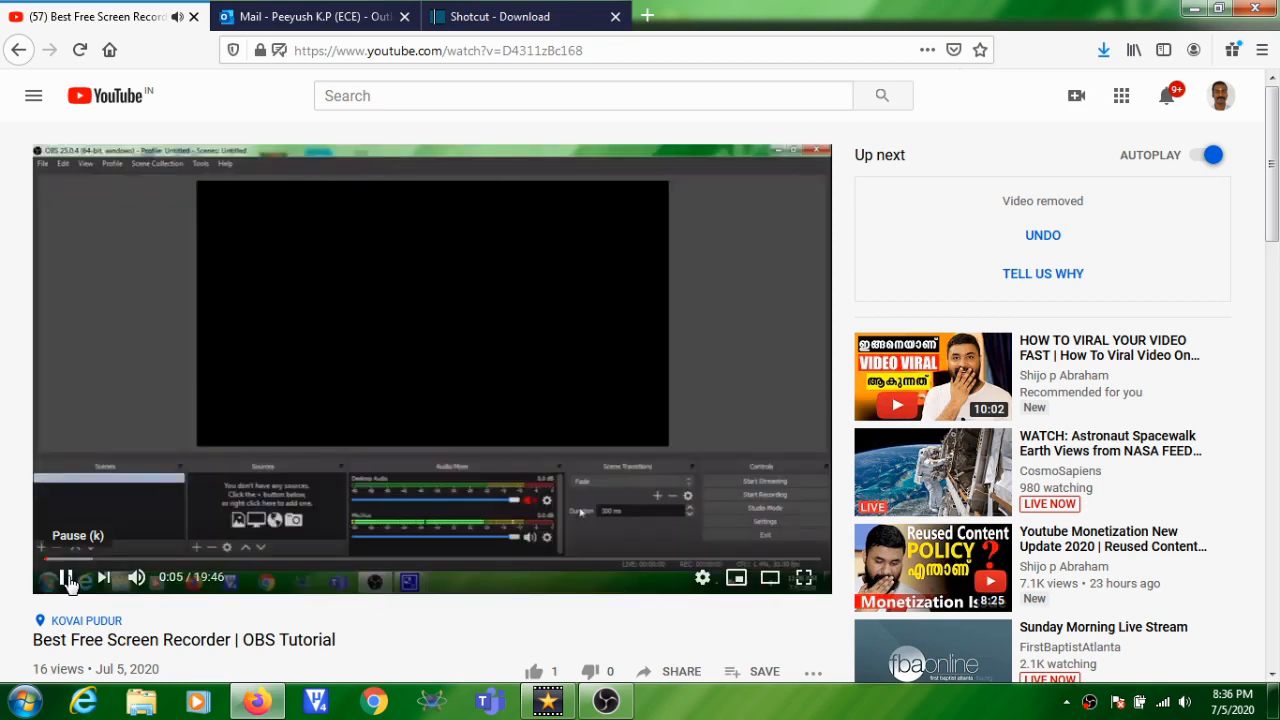
{"action": "left_click", "coordinate": [67, 579]}
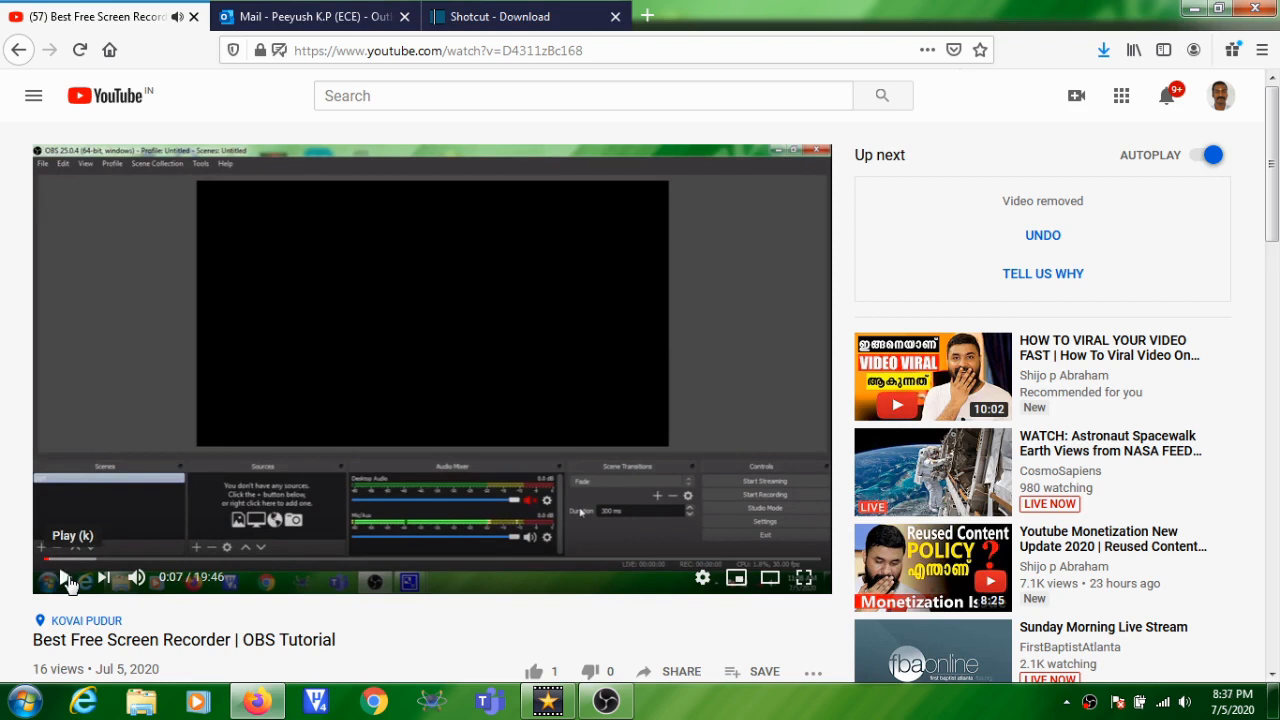